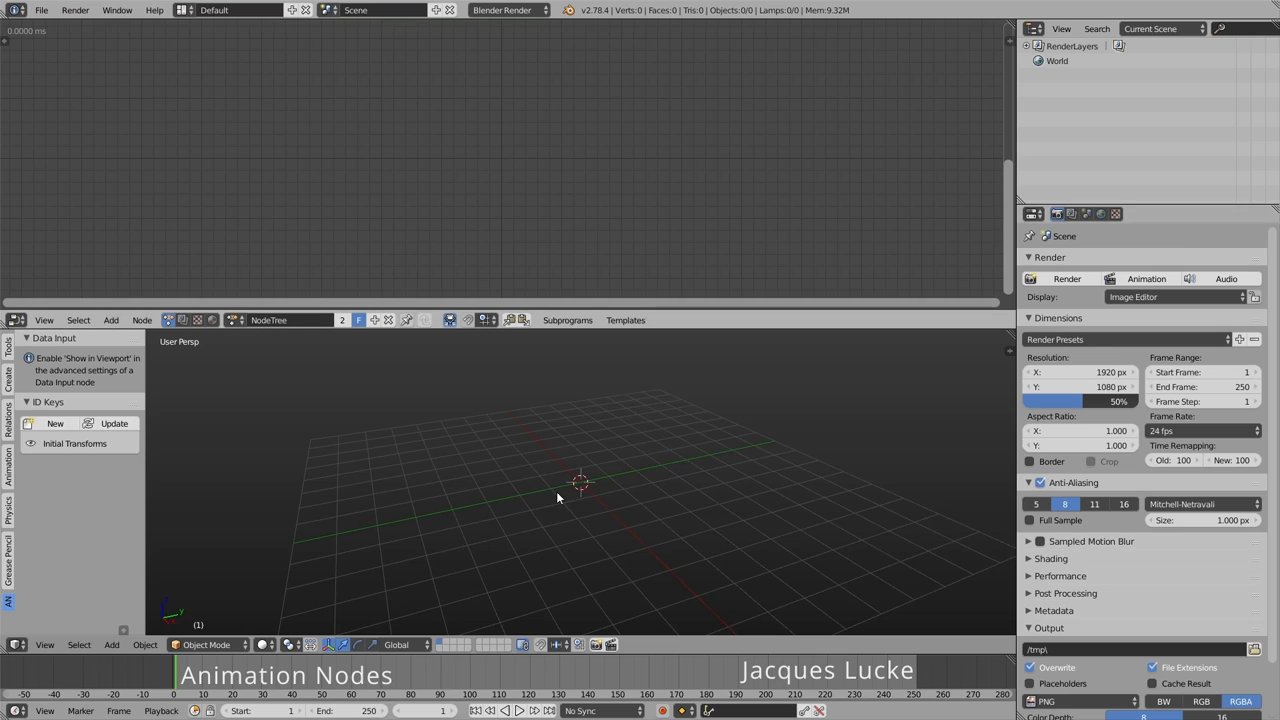
- Add a cube, enter Edit Mode and select only its top face
key(shift+a)
click(604, 213)
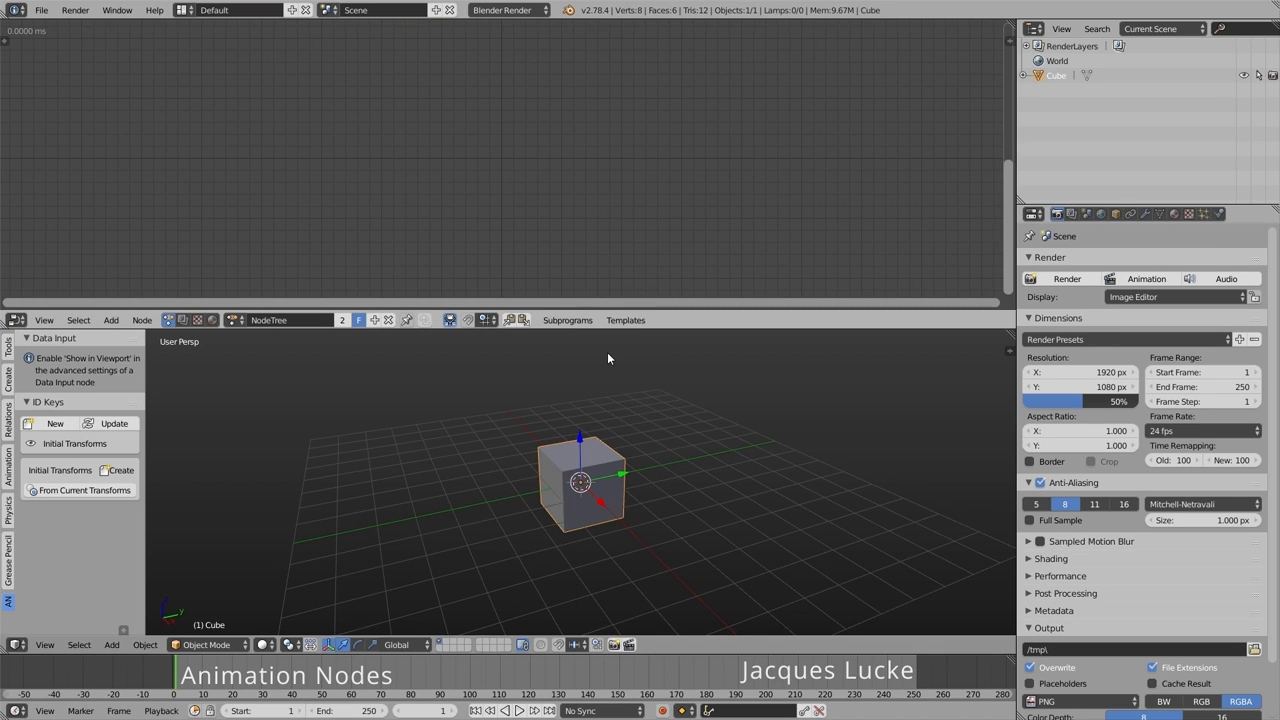
key(Tab)
right_click(562, 471)
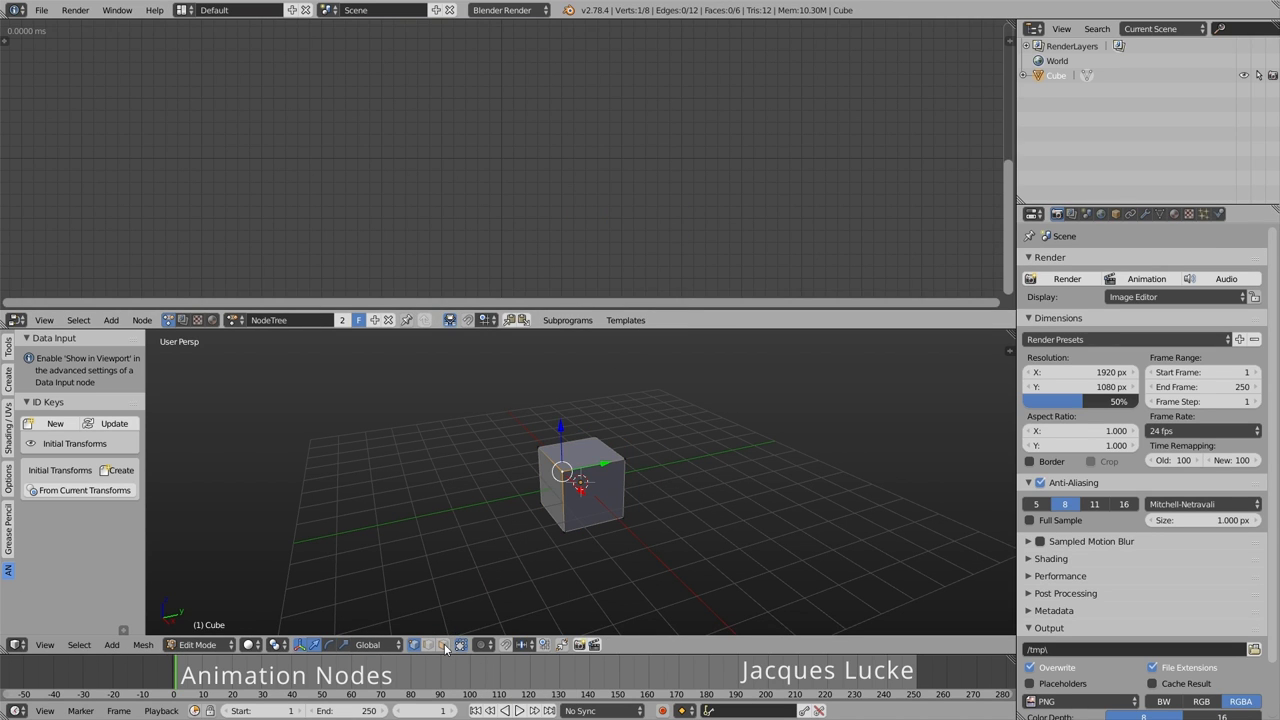
right_click(580, 455)
- Inset and extrude the top face twice to build two narrower tiers
key(i)
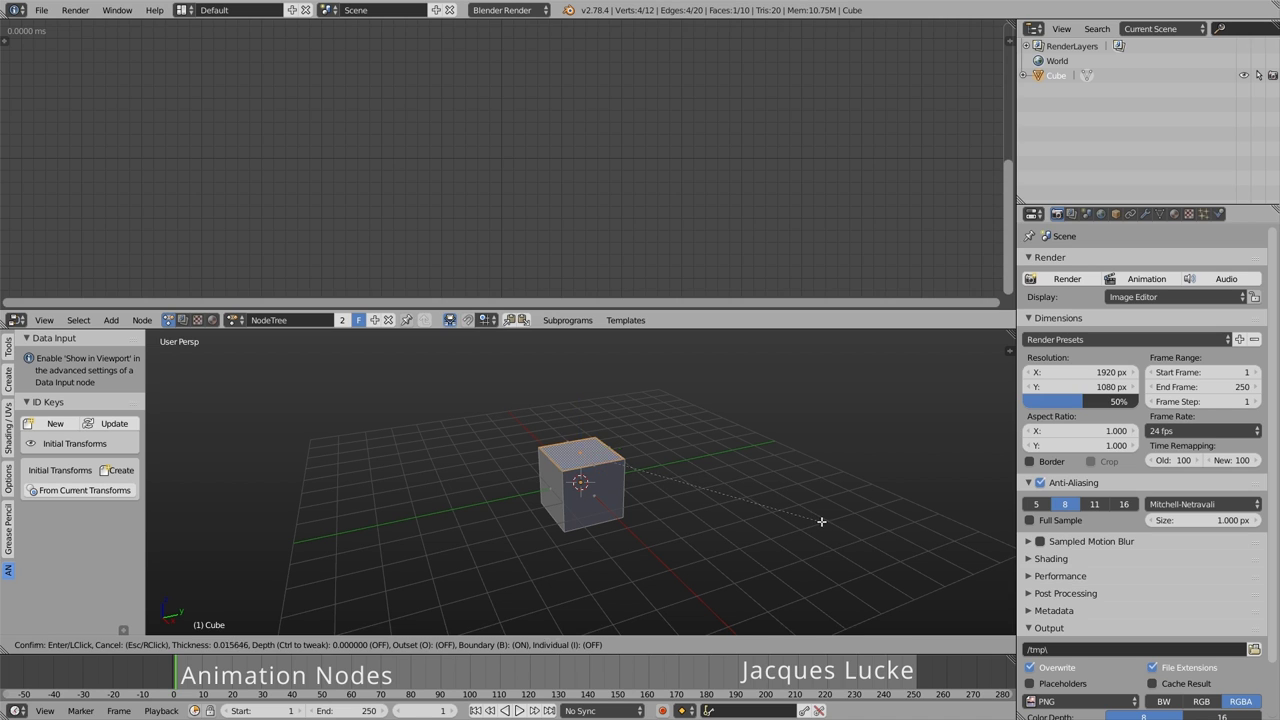
click(815, 515)
key(e)
click(812, 495)
key(i)
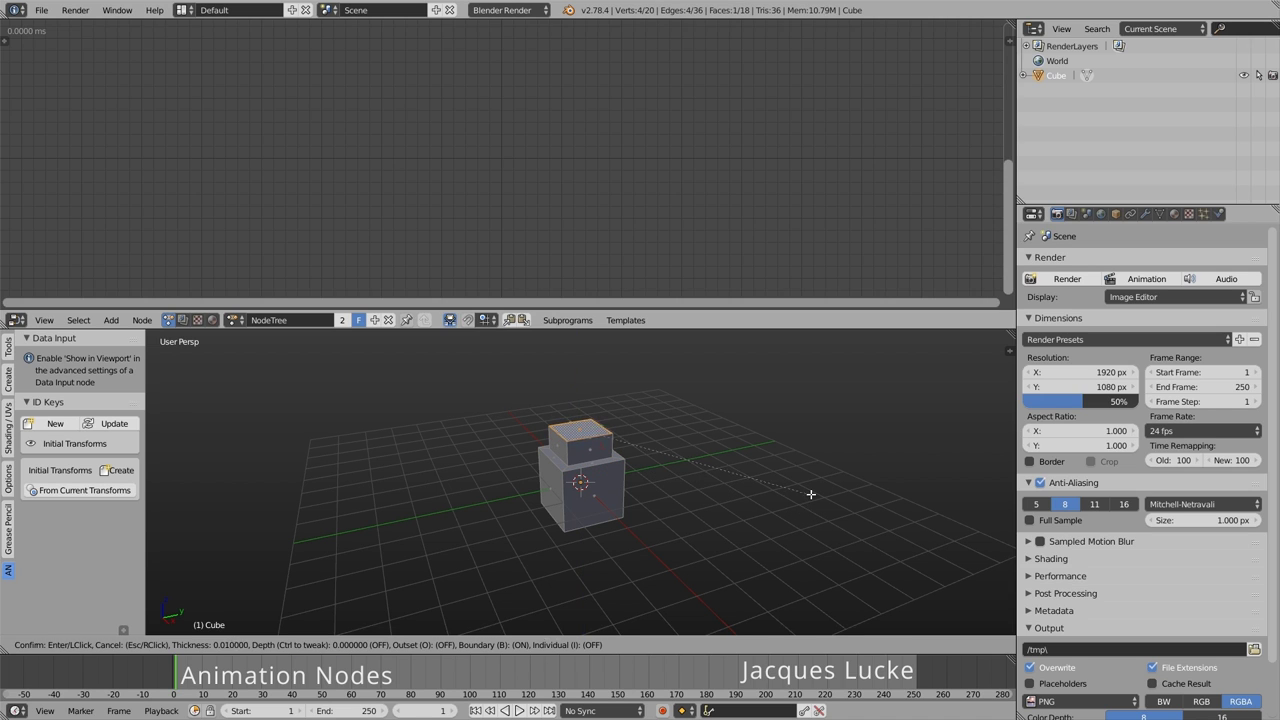
click(801, 493)
key(e)
click(799, 467)
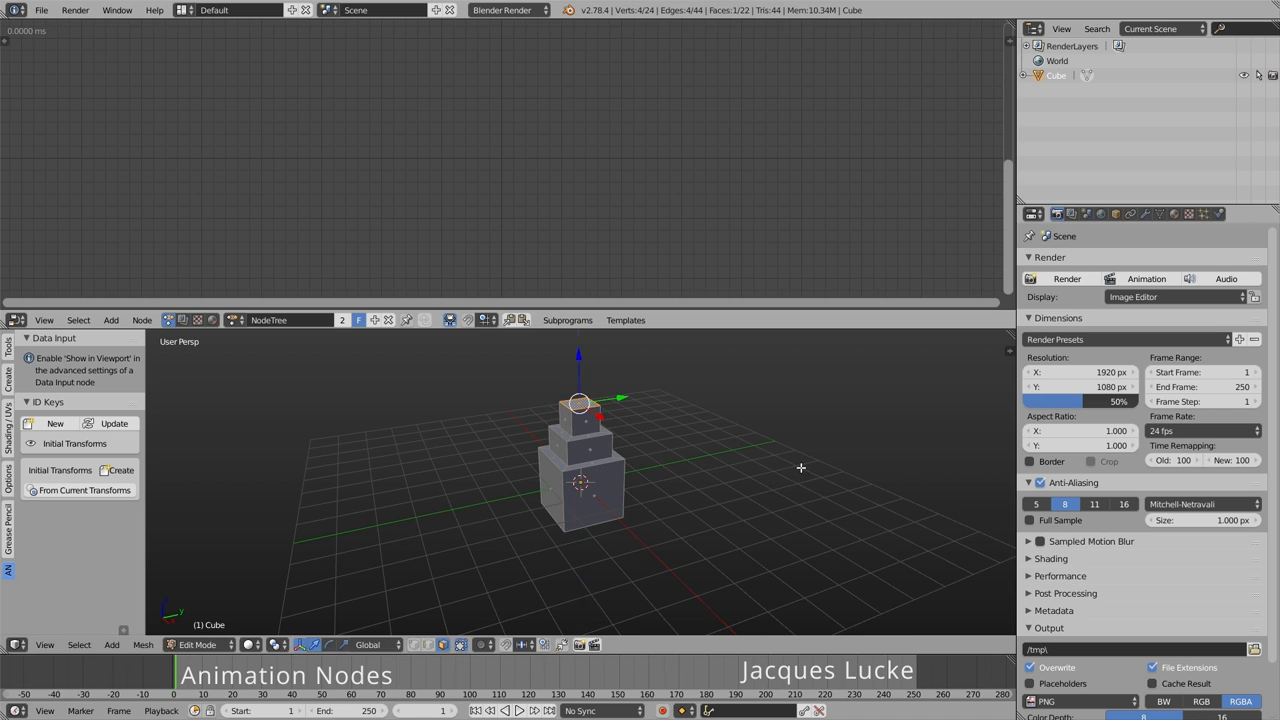
- Inset and extrude the top face once more for the fourth tier, then return to Object Mode
key(i)
click(795, 464)
key(e)
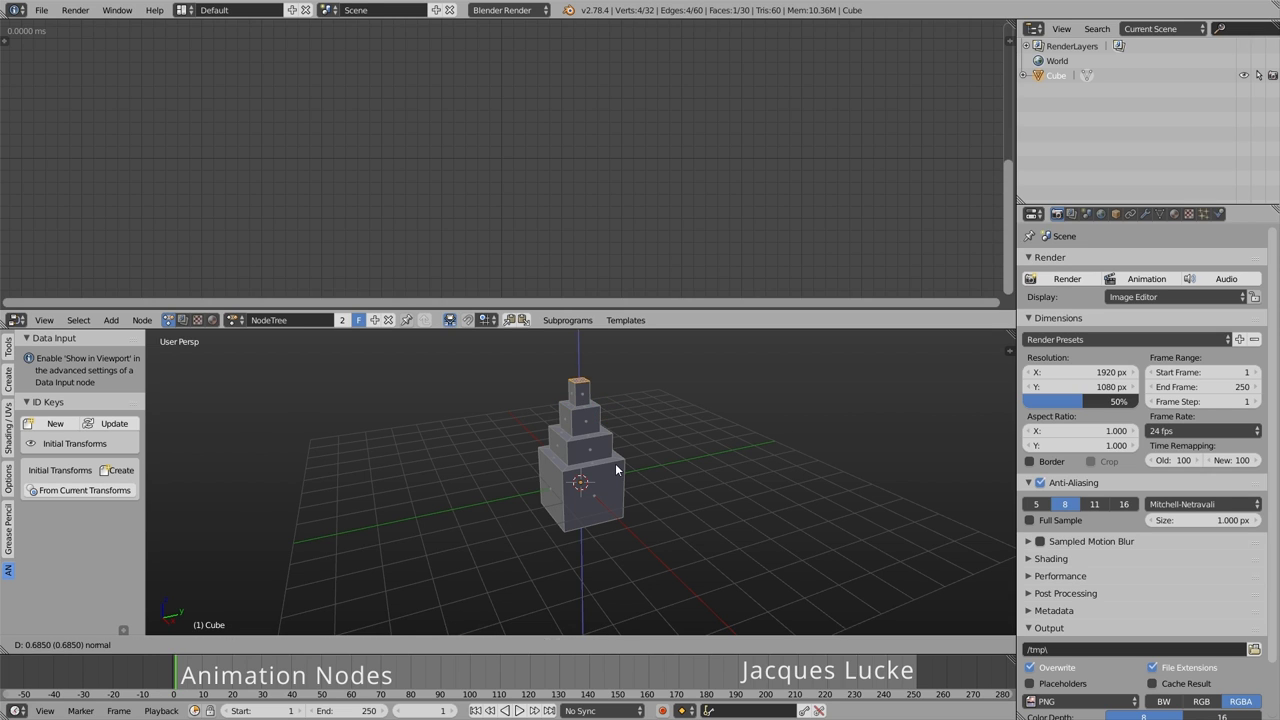
click(614, 468)
key(Tab)
- Run Cell Fracture with noise 0.33, recursion 1 and Recursive Shatter set to Big
key(space)
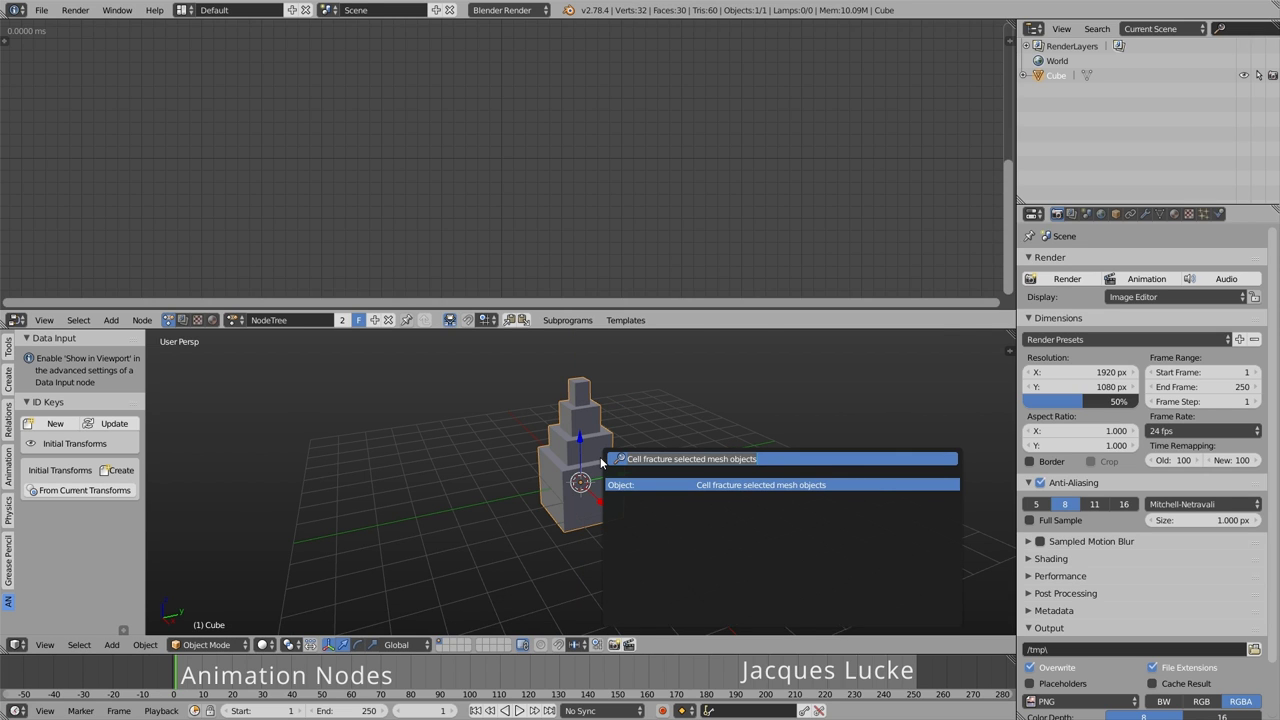
key(Return)
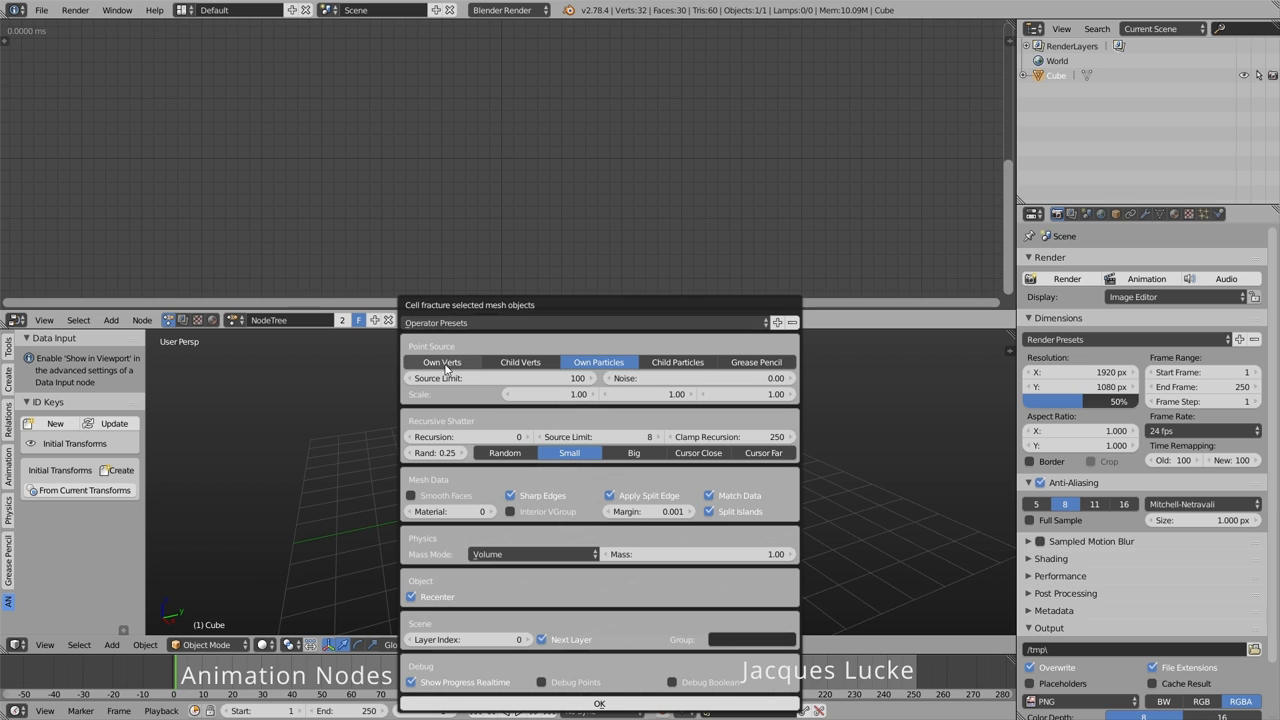
drag(468, 333, 281, 231)
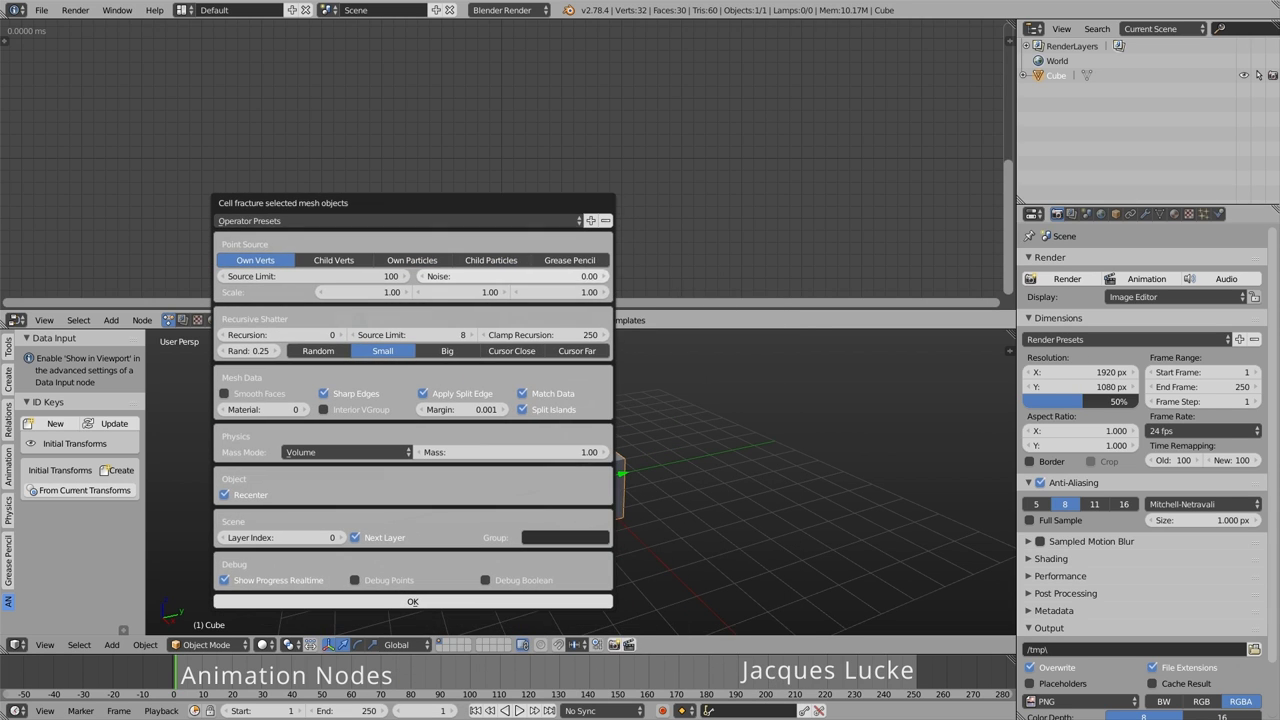
drag(510, 276, 524, 276)
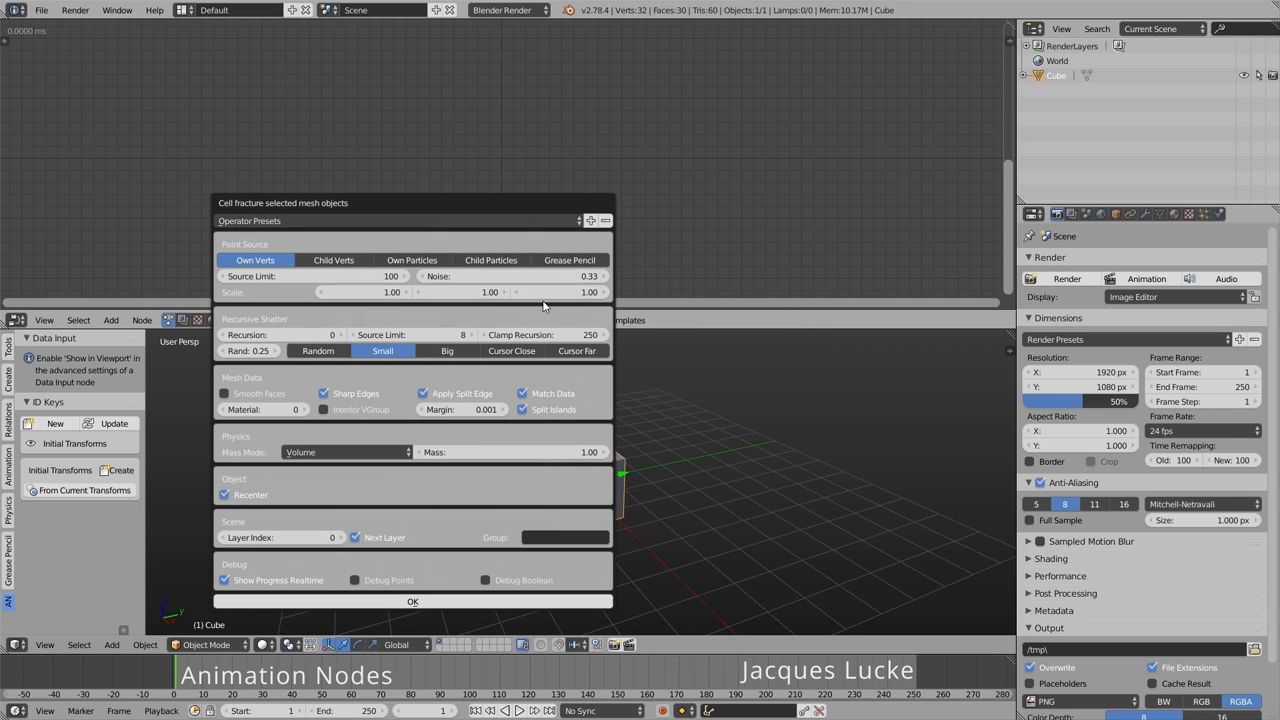
drag(300, 335, 315, 335)
click(450, 351)
click(485, 601)
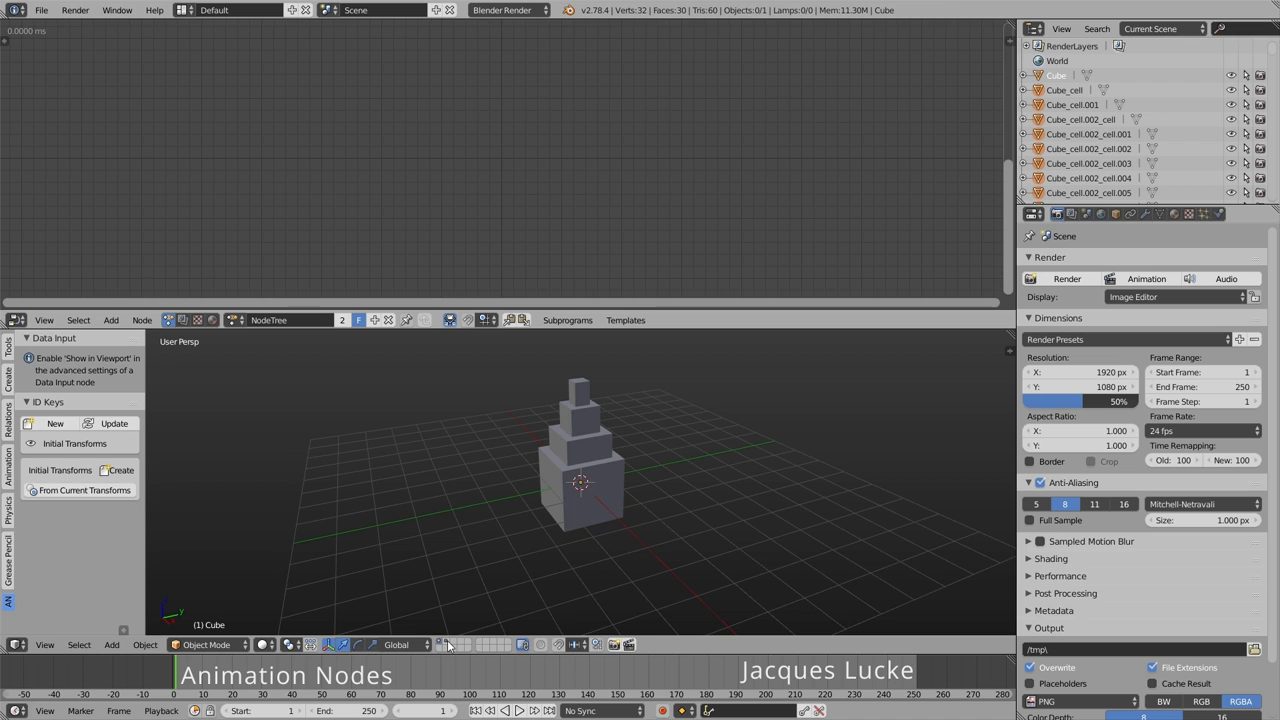
- Create Initial Transforms for the fragments, then add an Objects from Group node via node search
middle_drag(646, 505, 600, 508)
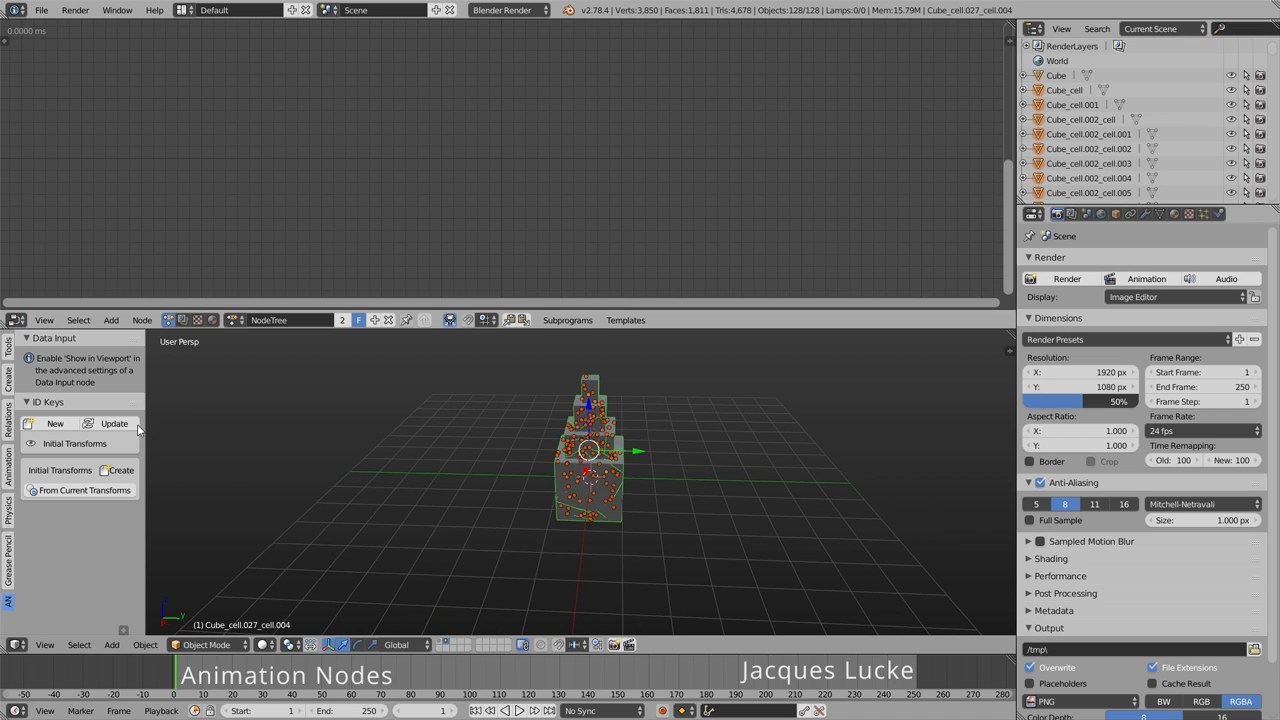
click(117, 489)
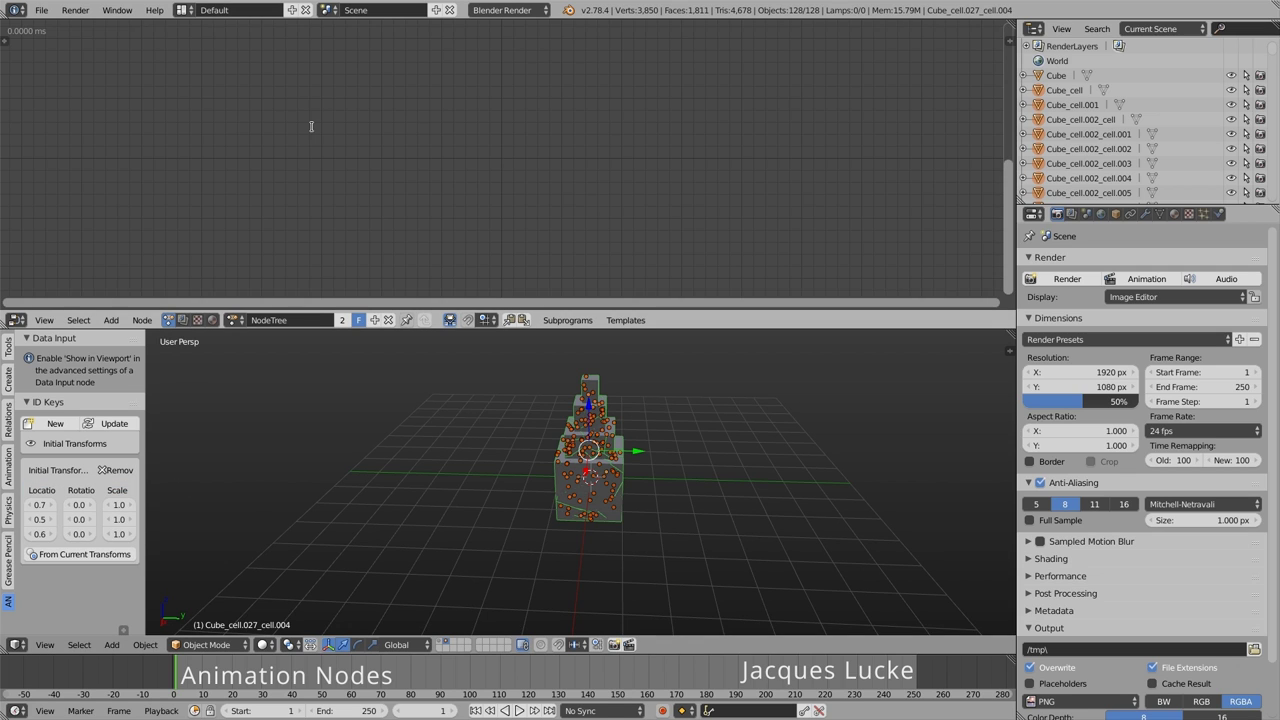
key(ctrl+a)
text(obj)
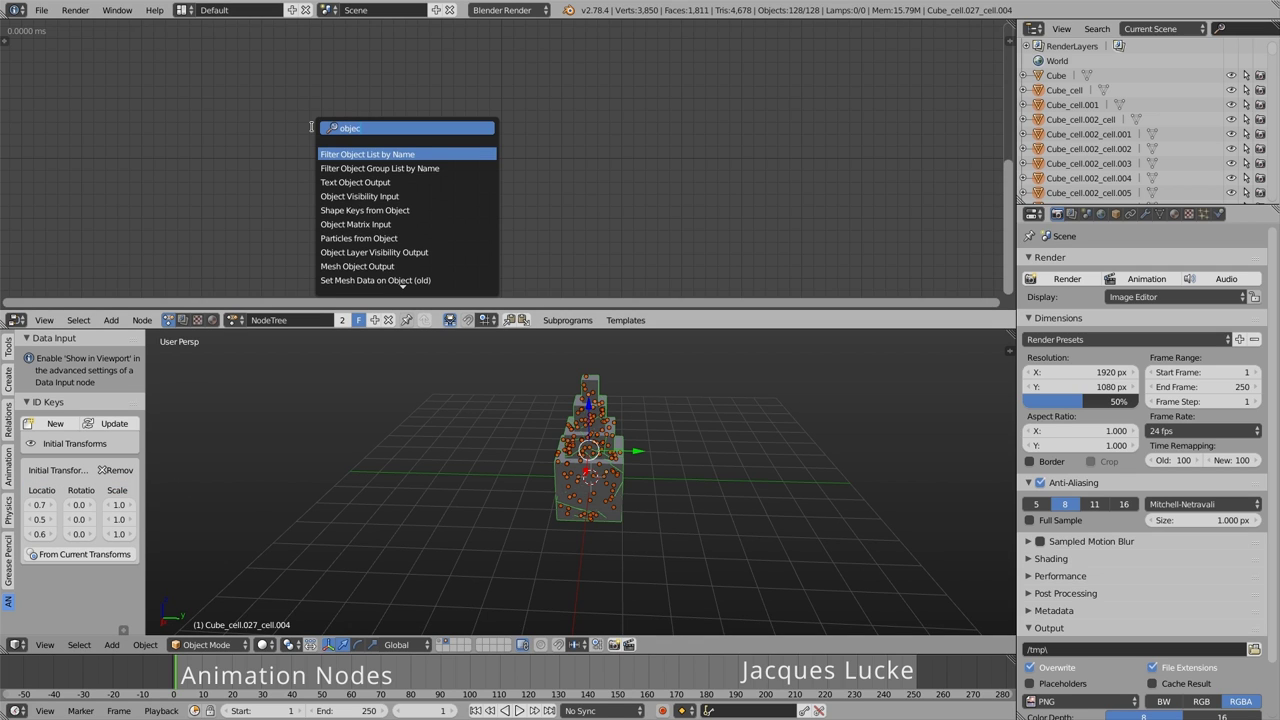
text(ects)
key(Down)
key(Return)
- Place the Objects from Group node and assign it the fractured pieces' group
click(249, 153)
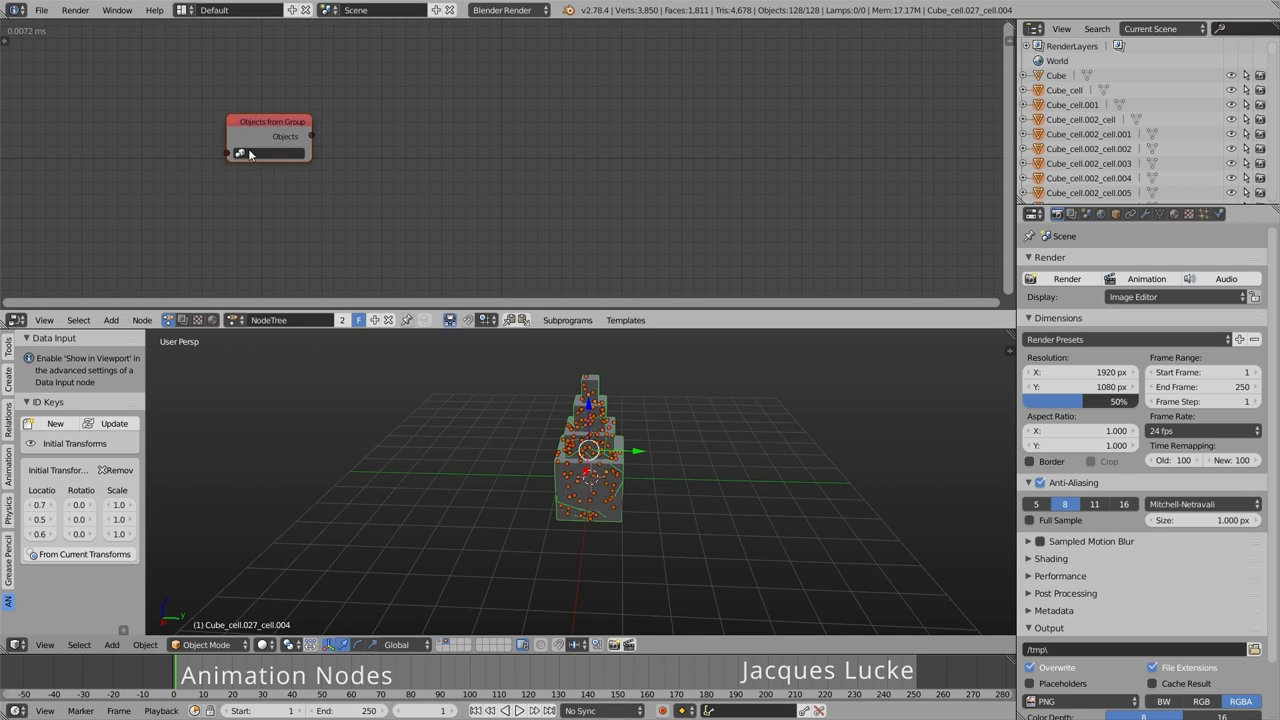
click(271, 153)
click(280, 168)
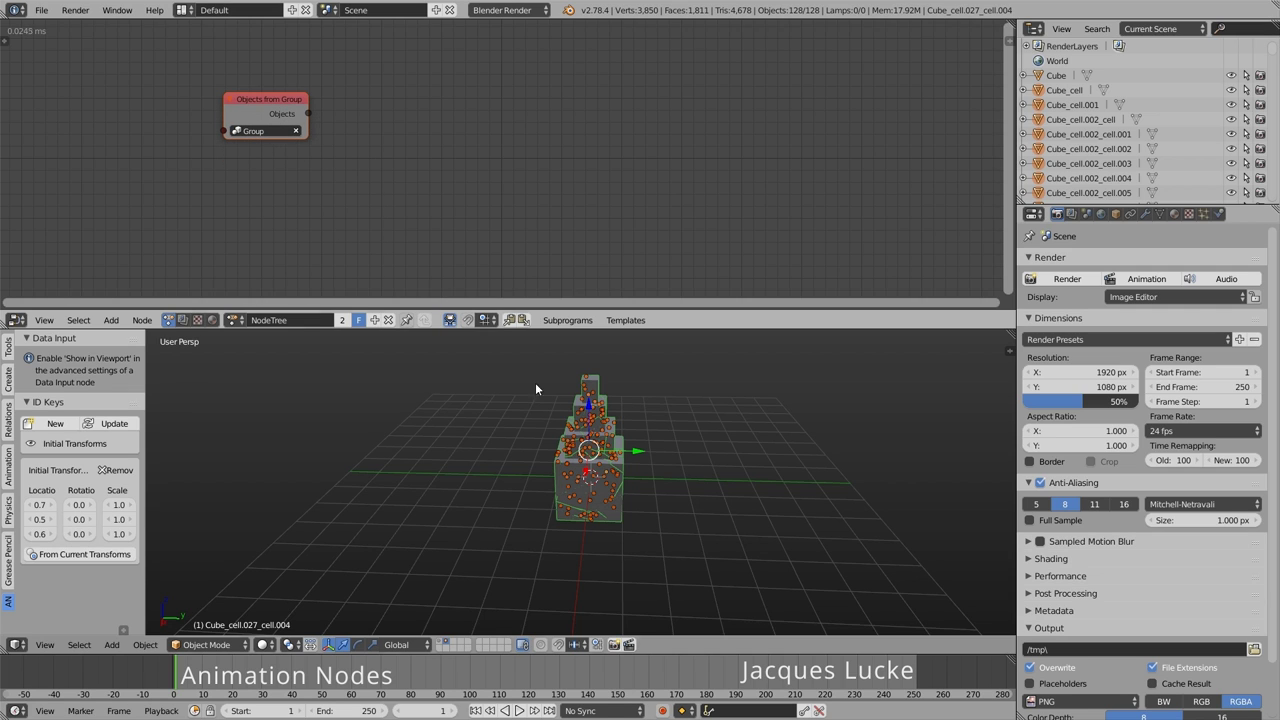
click(588, 448)
- Add an Object Matrix Output node and feed it the group's objects
key(ctrl+a)
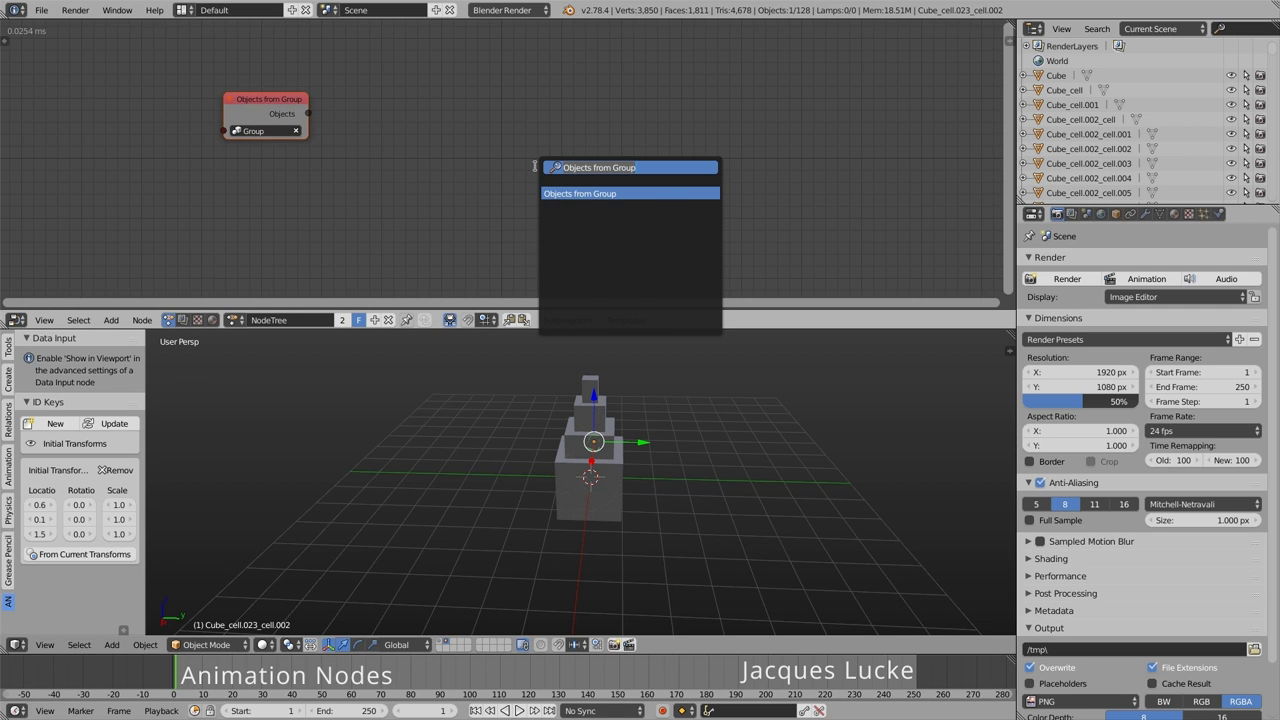
text(object matrix)
key(Down)
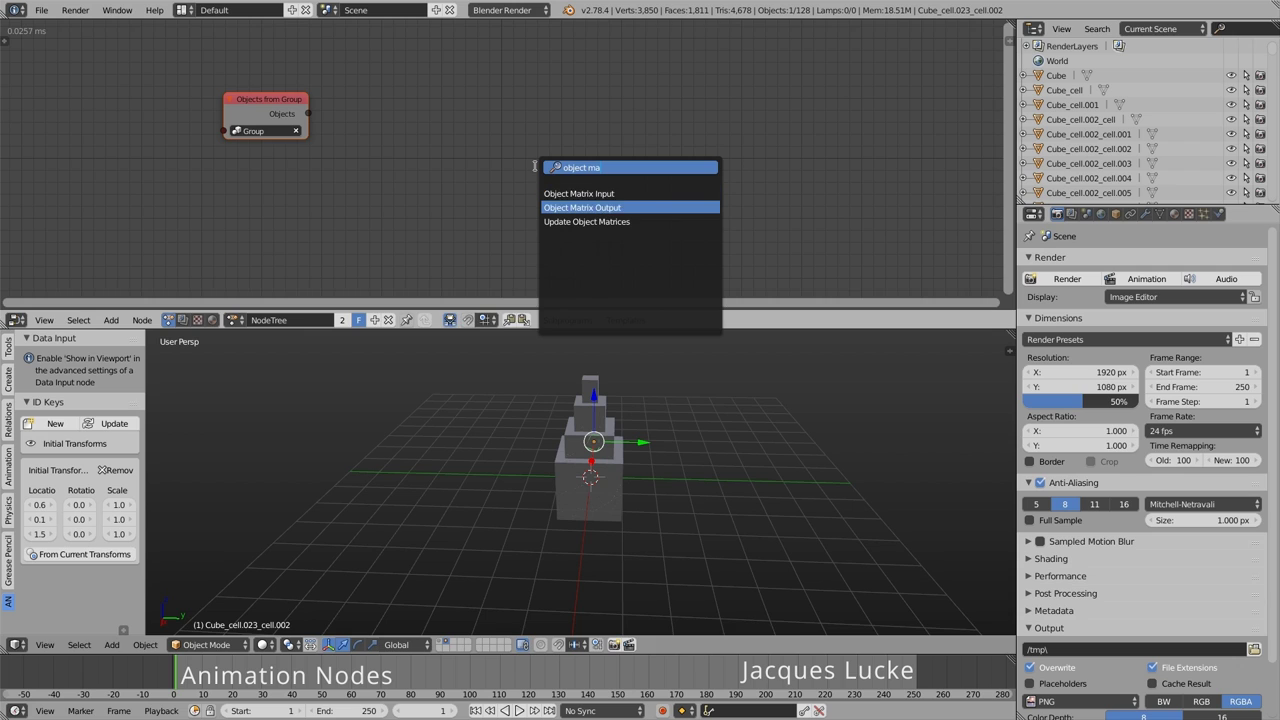
key(Return)
click(592, 86)
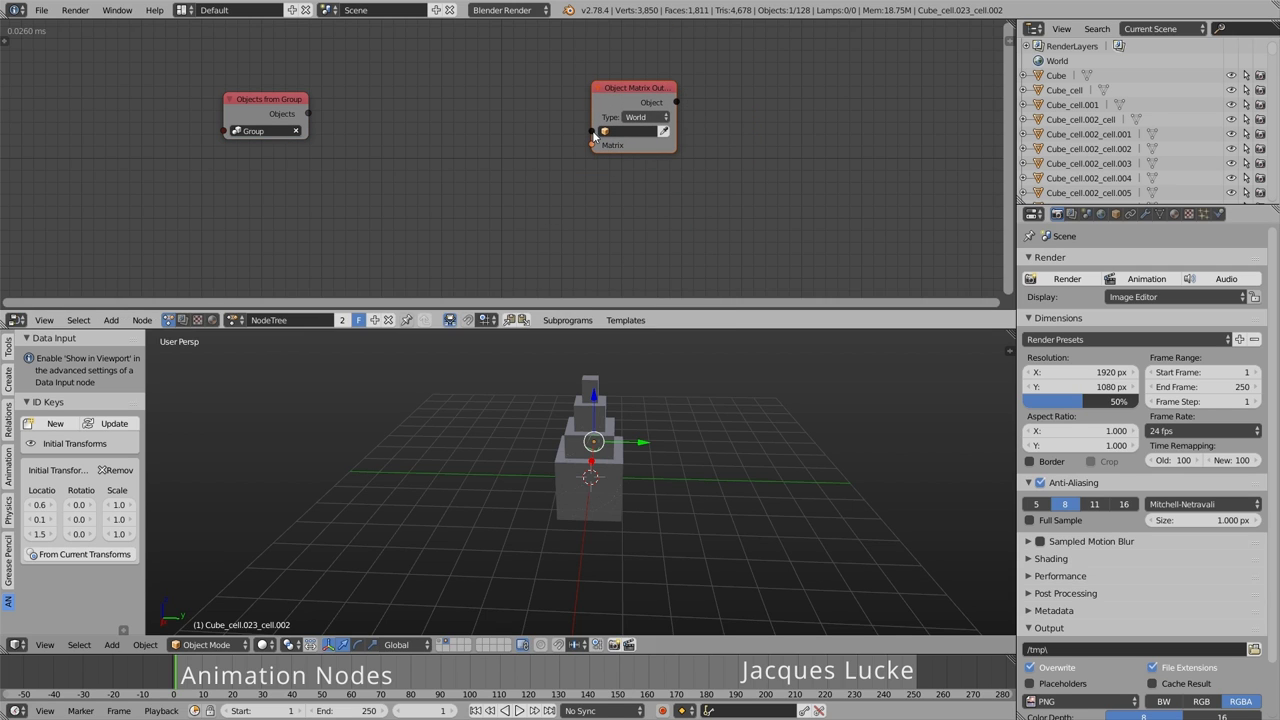
drag(592, 132, 308, 114)
- Add an Object ID Key node and send the Initial Transforms matrices to the matrix output
key(space)
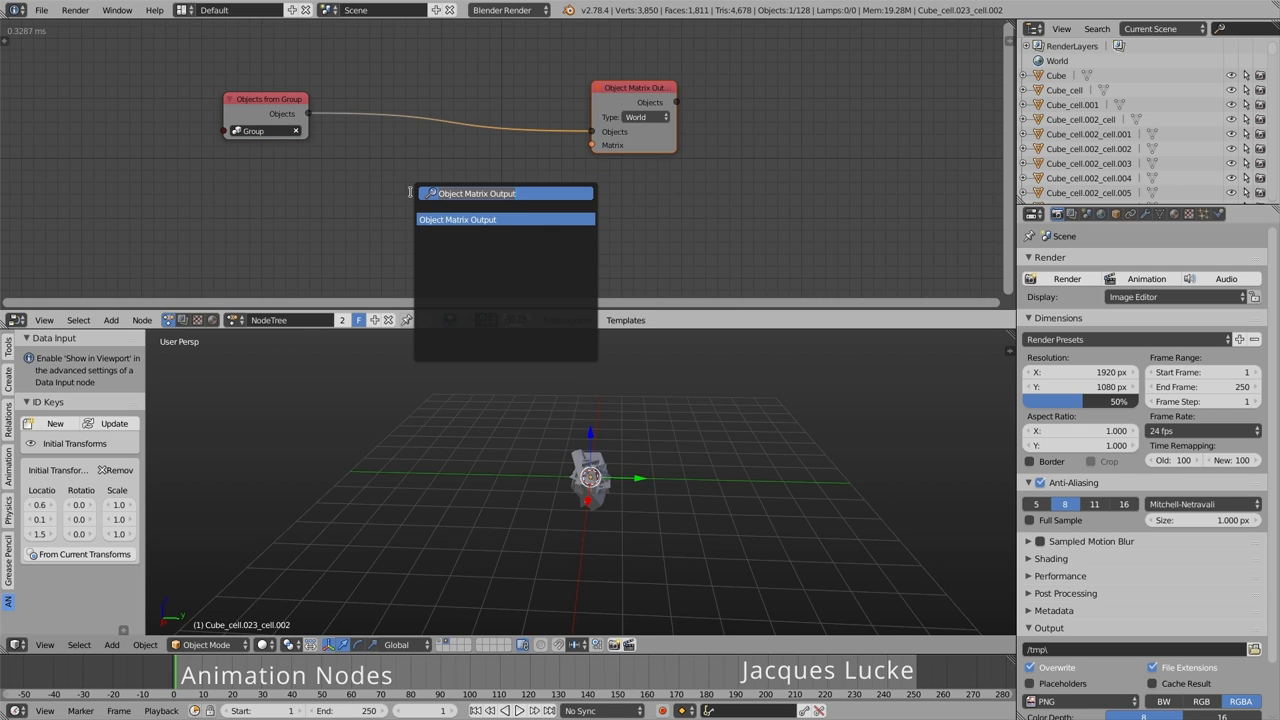
text(id key)
key(Return)
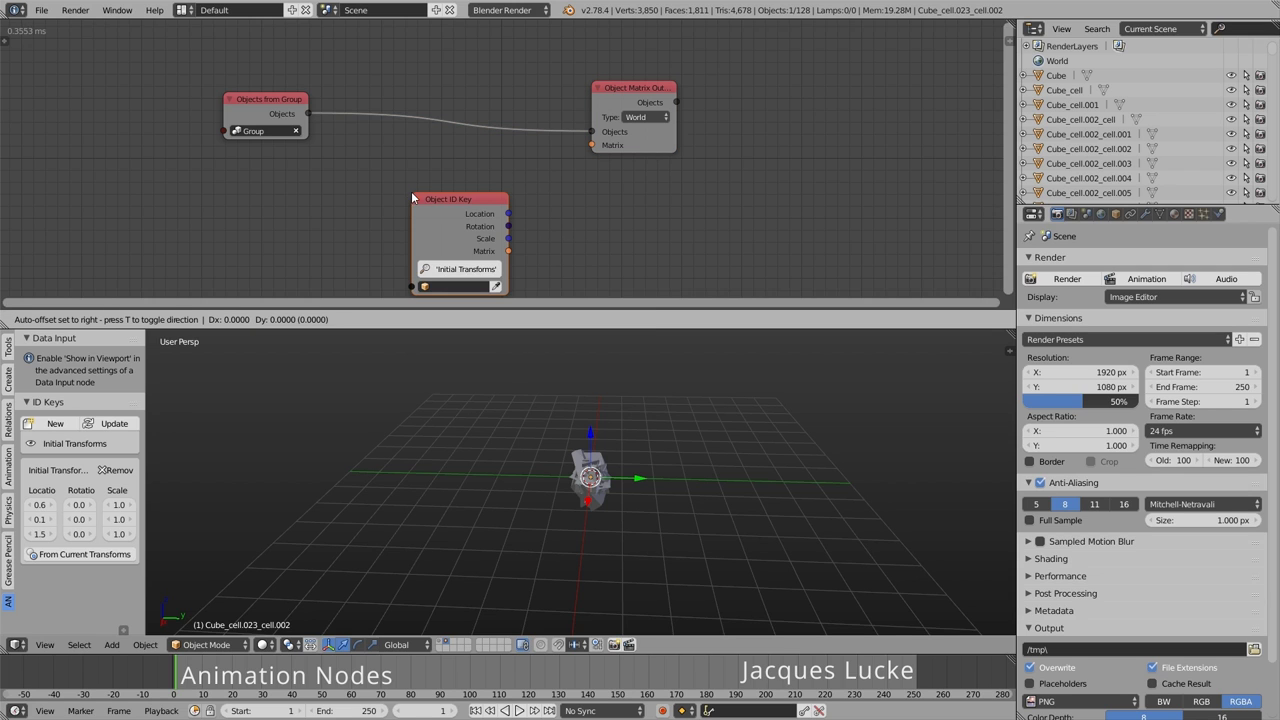
click(349, 136)
drag(308, 114, 350, 233)
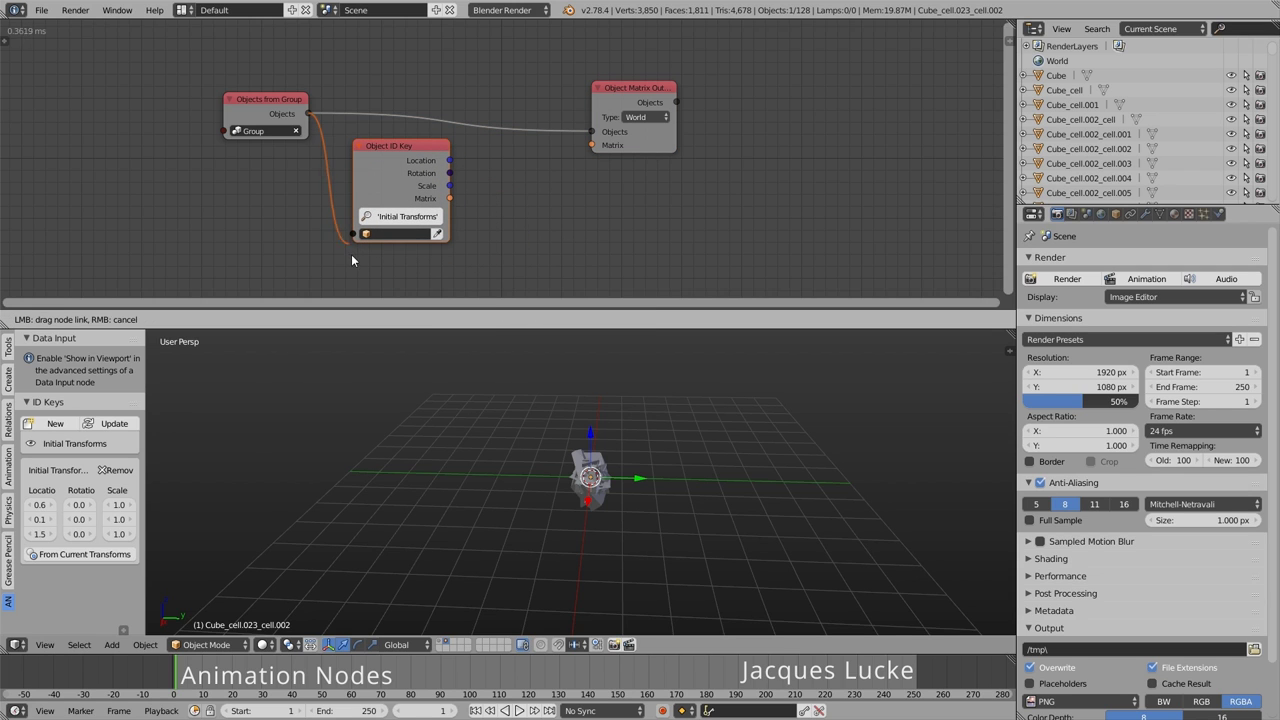
mouse_move(452, 200)
mouse_down()
mouse_move(594, 145)
mouse_move(738, 144)
mouse_up()
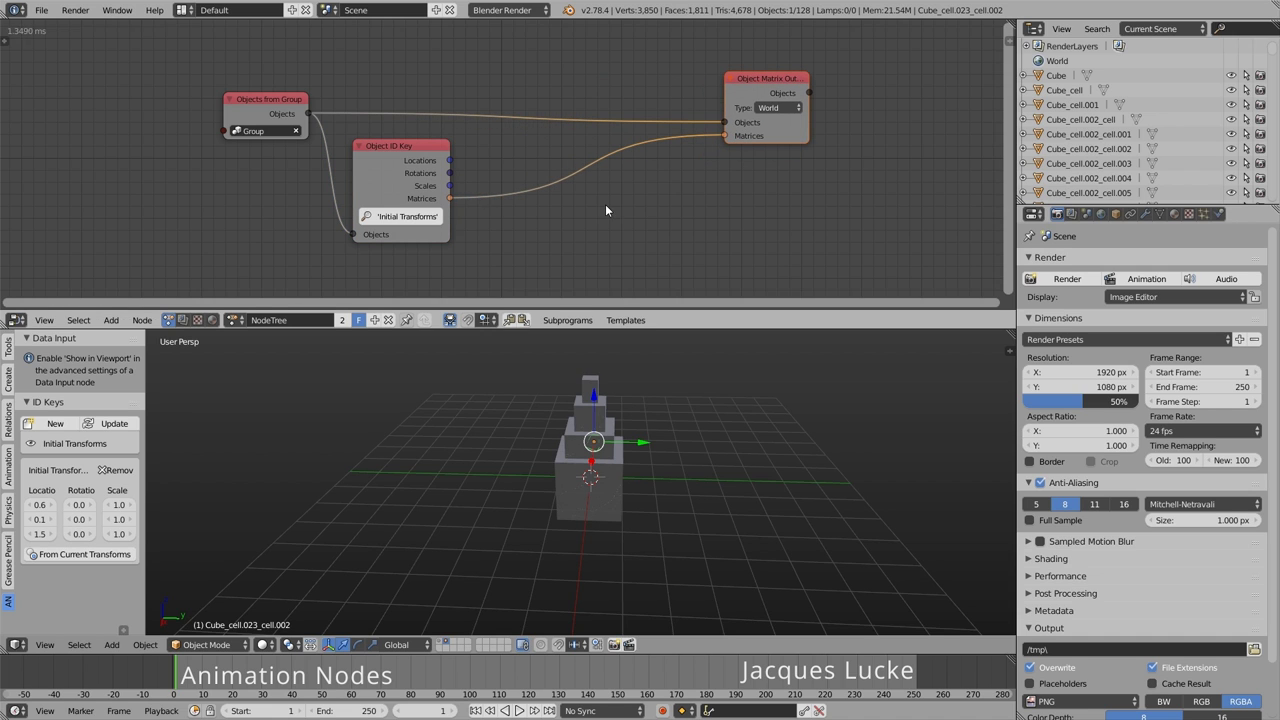
key(ctrl+a)
- Insert an Offset Matrices node onto the link between the ID Key and matrix output
text(offset)
key(Return)
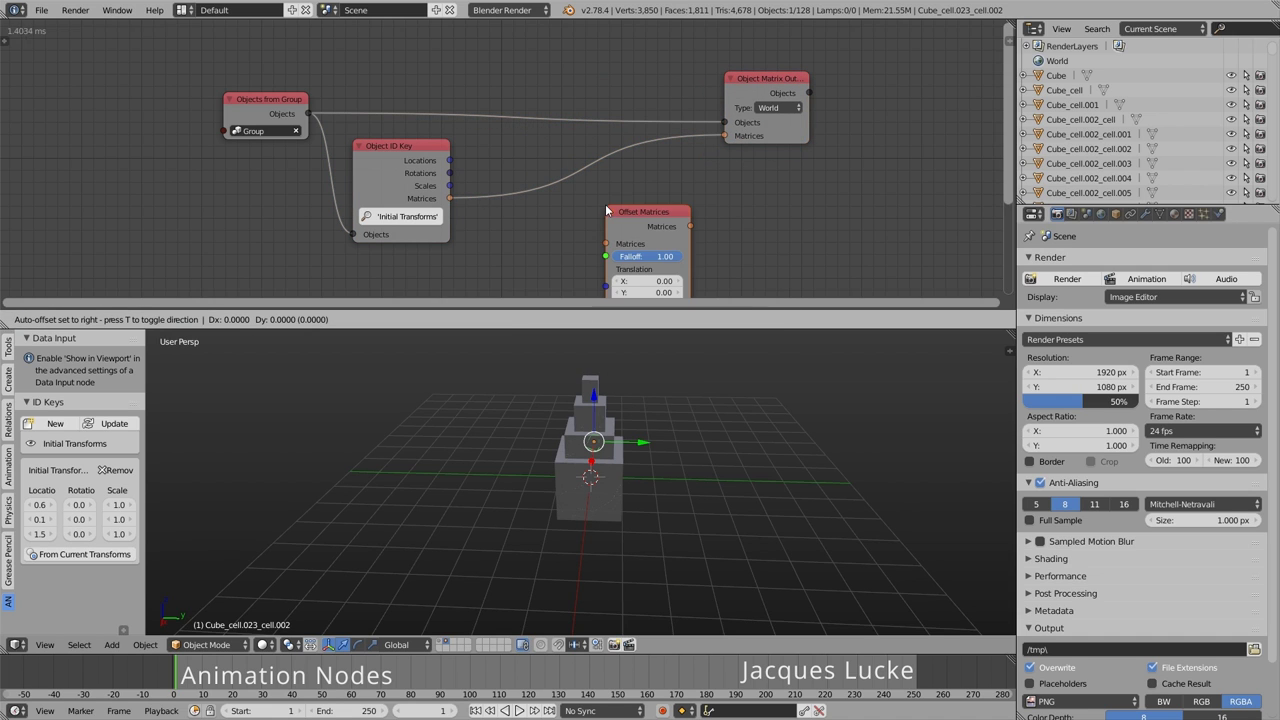
click(559, 156)
middle_drag(598, 232, 614, 150)
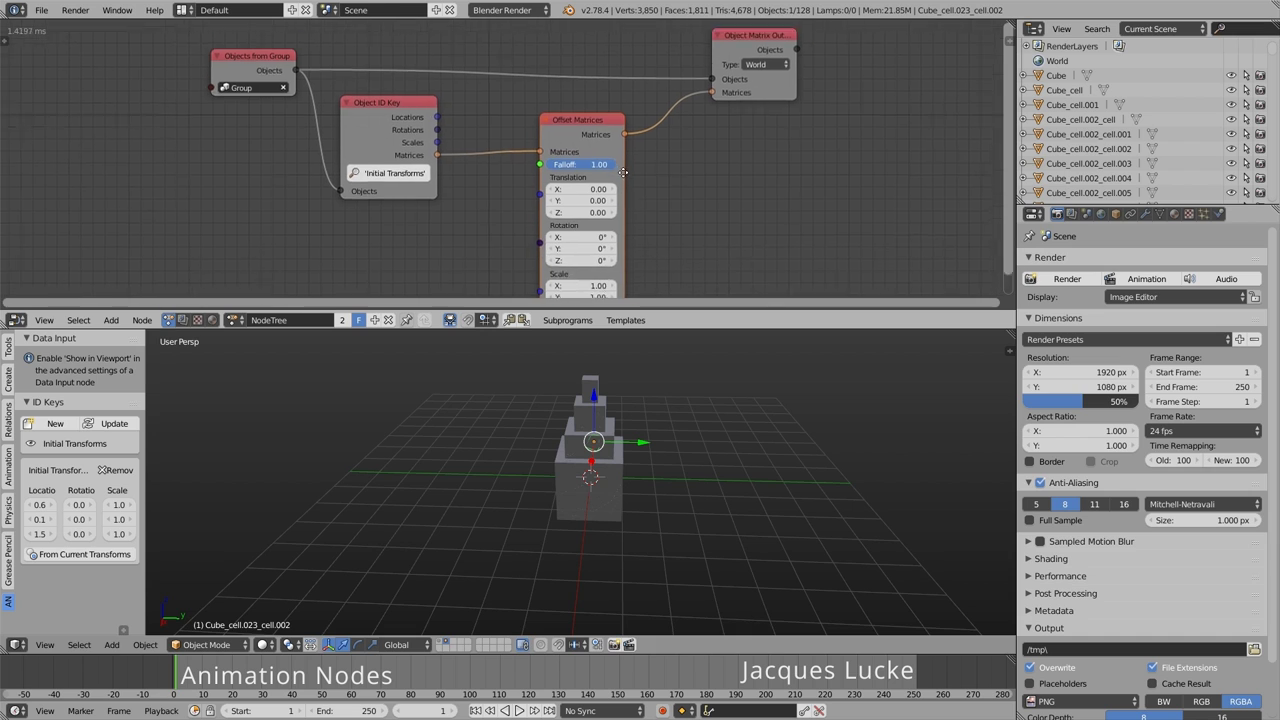
- Test the offset scale at 0, restore it to 1, and rotate the pieces -83.07° on Z
mouse_move(576, 234)
mouse_down()
mouse_move(560, 256)
mouse_move(577, 236)
mouse_move(575, 256)
mouse_up()
text(0.76)
key(Return)
text(1)
key(Return)
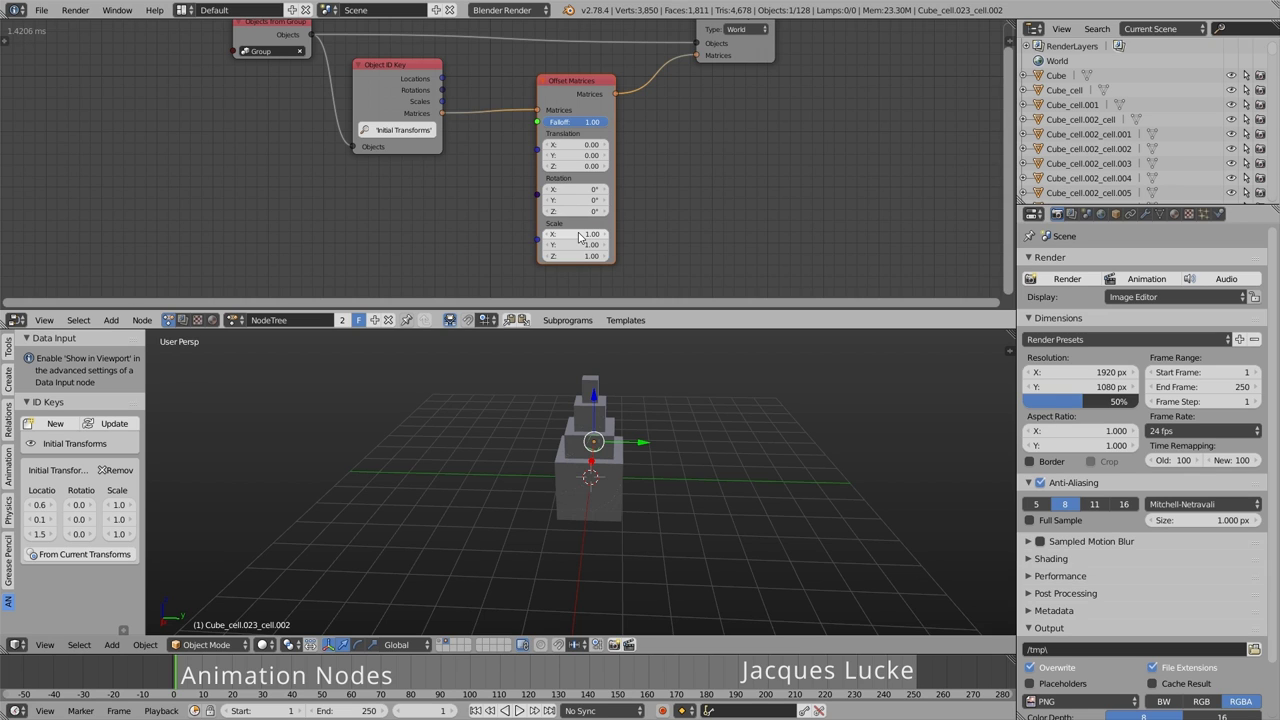
mouse_move(575, 211)
mouse_down()
mouse_move(520, 211)
mouse_move(575, 211)
mouse_up()
- Add a Random Euler node to the tree
key(ctrl+a)
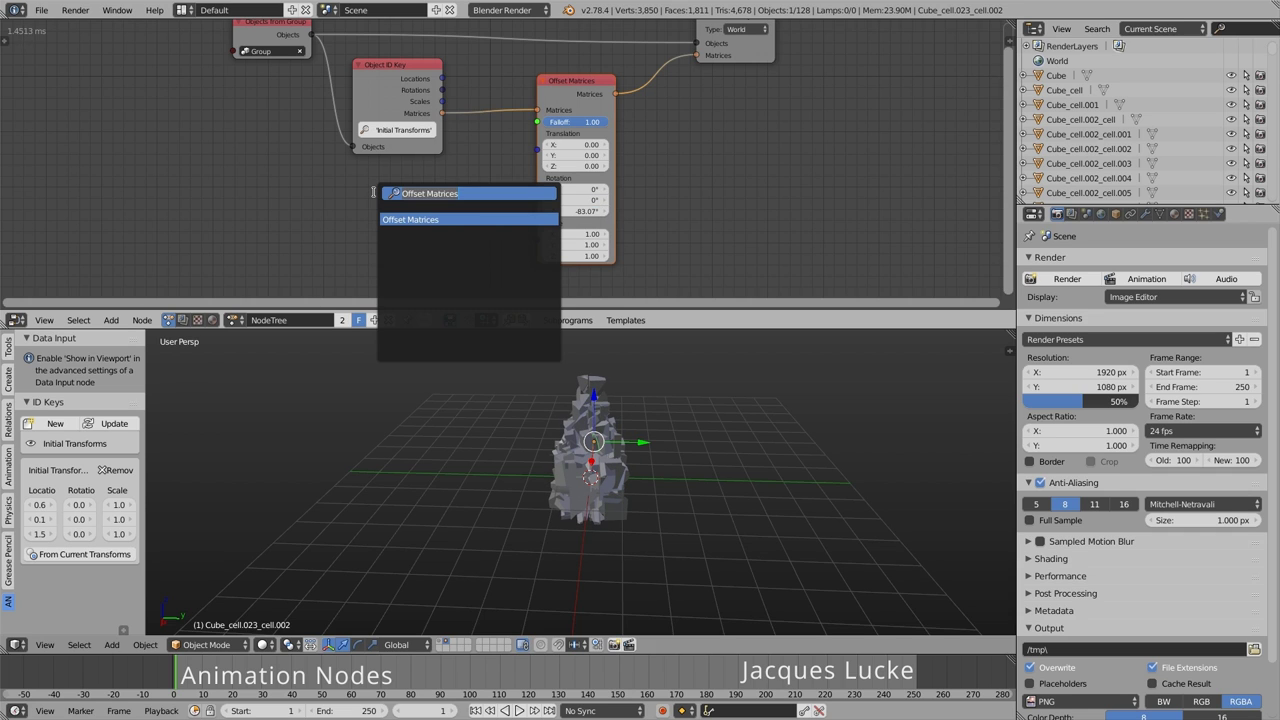
text(random e)
key(Return)
- Switch Random Euler to list output and connect its Eulers to the Offset Matrices rotation
click(352, 174)
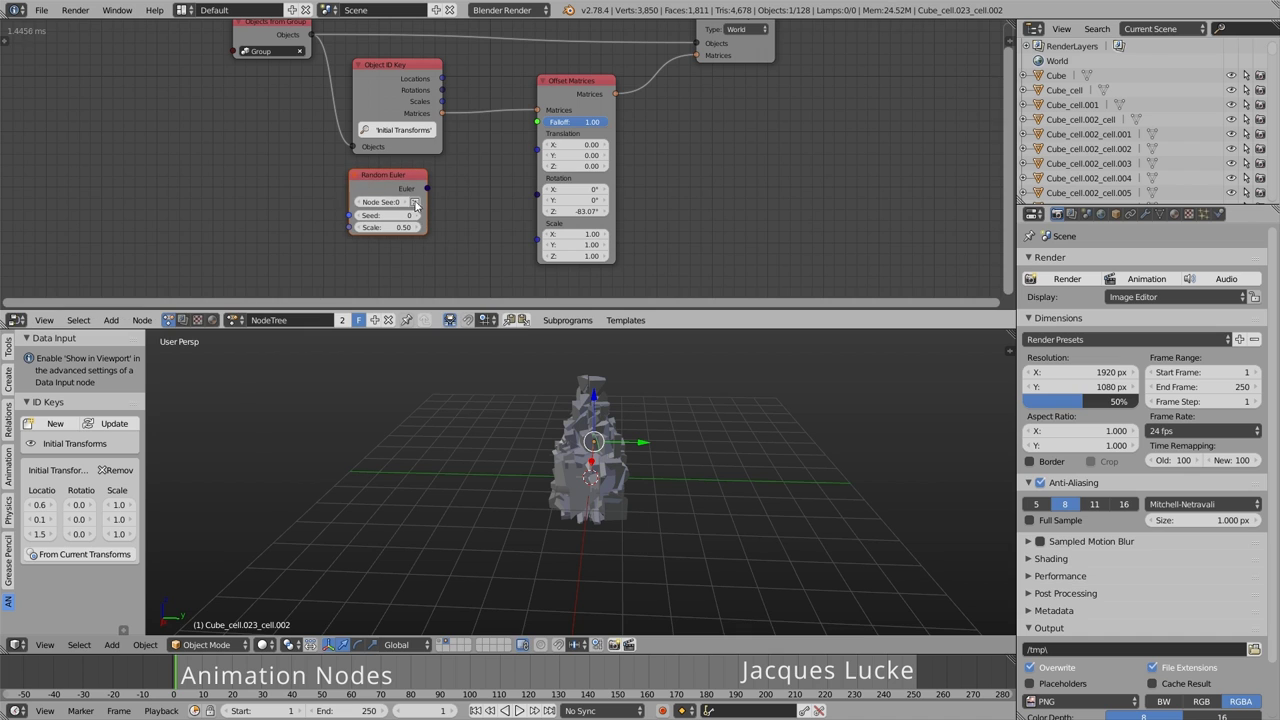
click(415, 202)
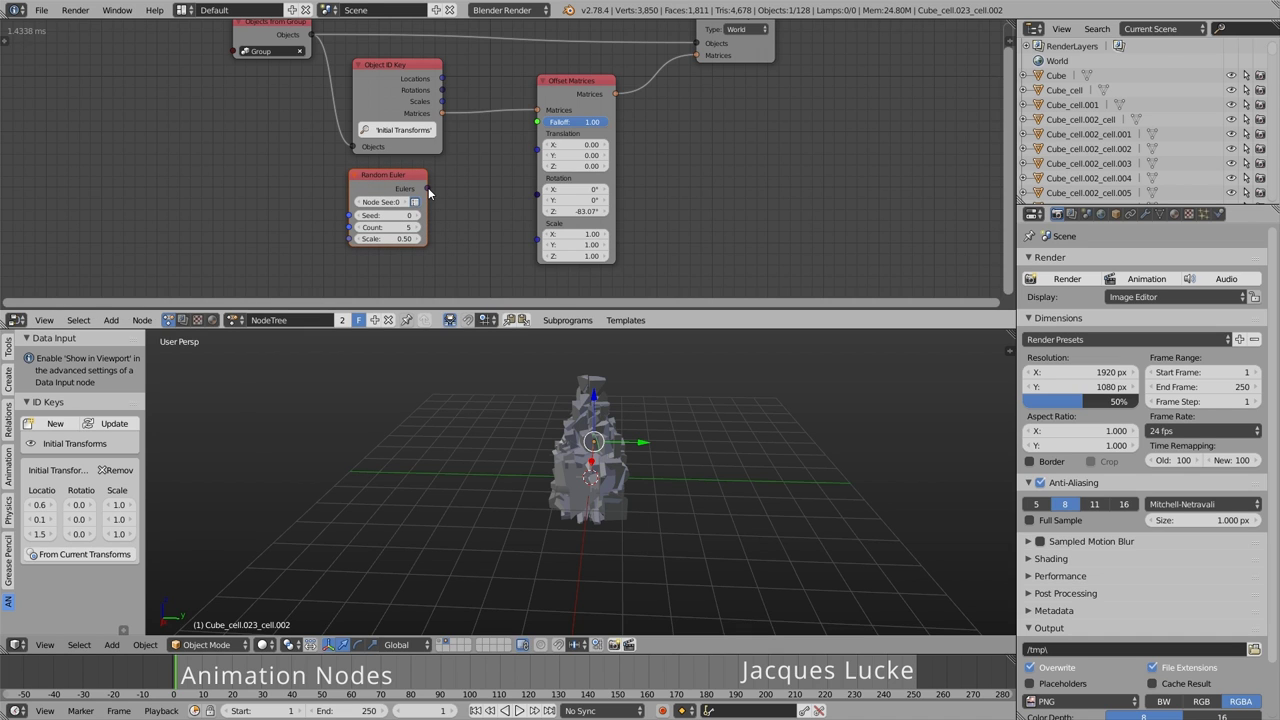
drag(427, 188, 538, 194)
middle_drag(426, 181, 582, 233)
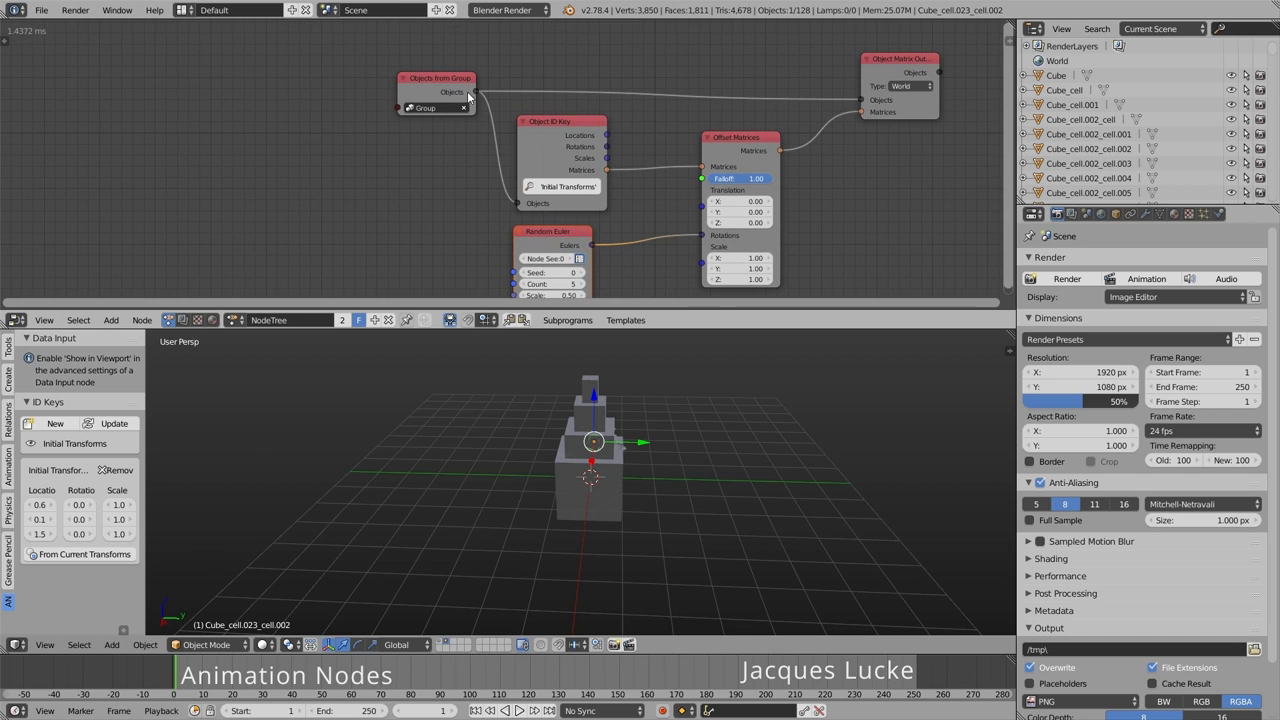
- Drive the Random Euler count with a Get Length of the group's object list
drag(517, 203, 510, 285)
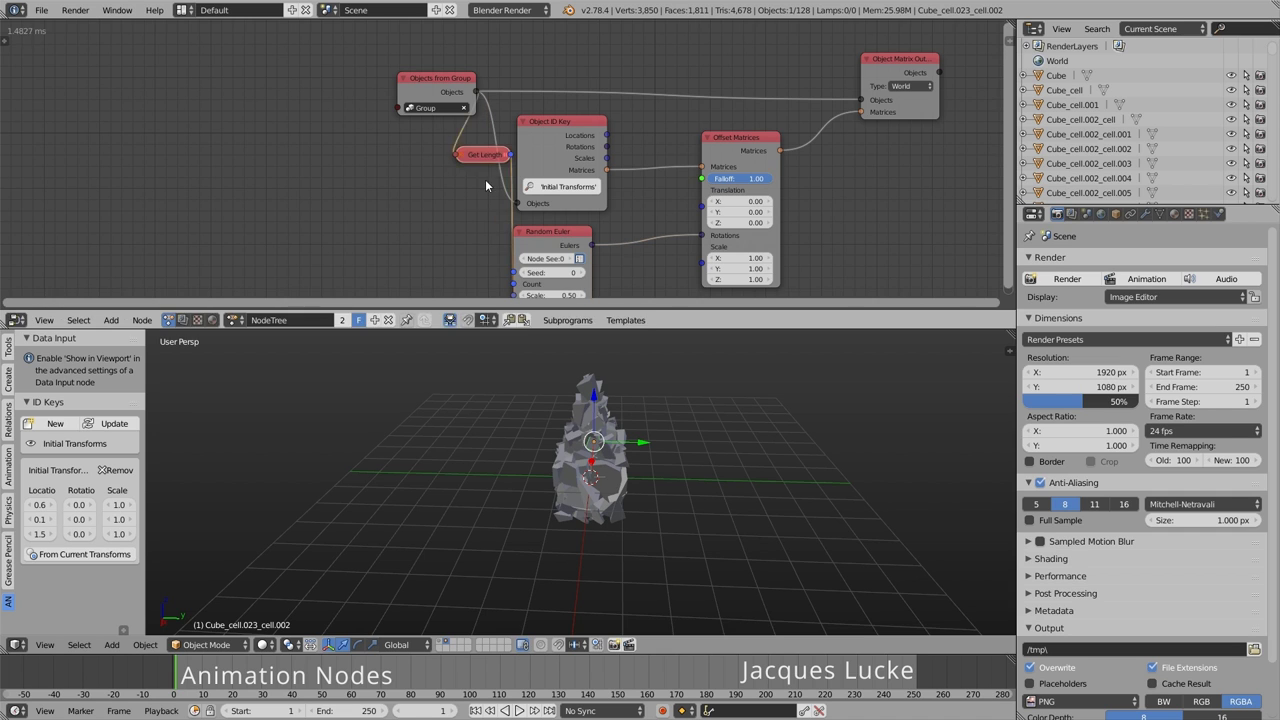
drag(478, 160, 474, 290)
middle_drag(640, 280, 612, 172)
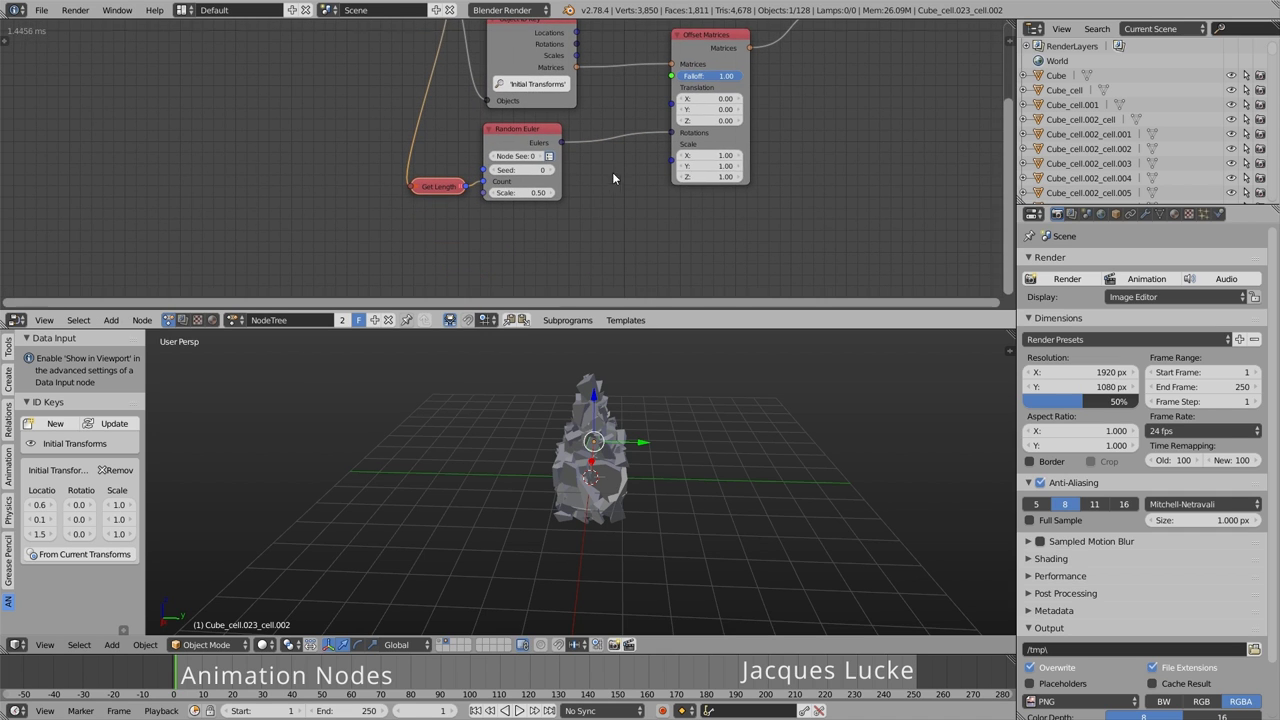
- Set offset scale 0.58, random seed 14 and offset falloff 0.62, then tidy the node layout
mouse_move(706, 155)
mouse_down()
mouse_move(706, 177)
mouse_move(464, 137)
mouse_up()
drag(520, 170, 548, 170)
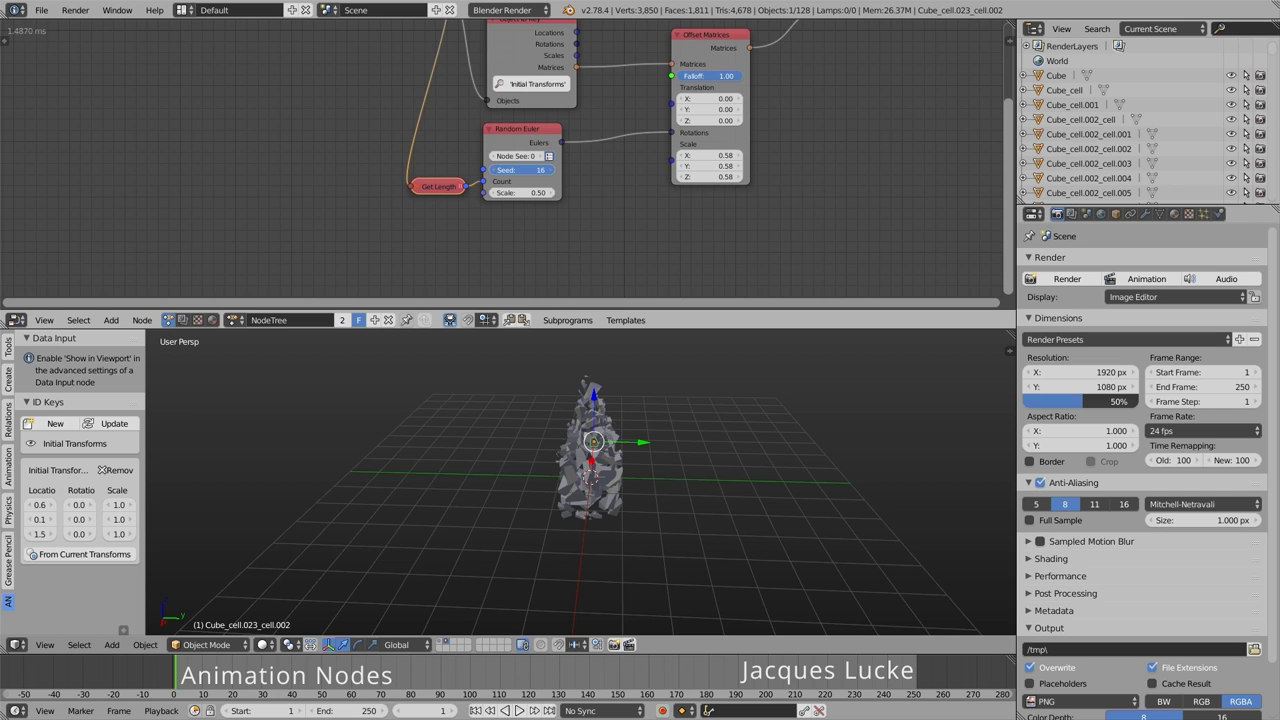
scroll(766, 187, down, 1)
middle_drag(766, 187, 794, 215)
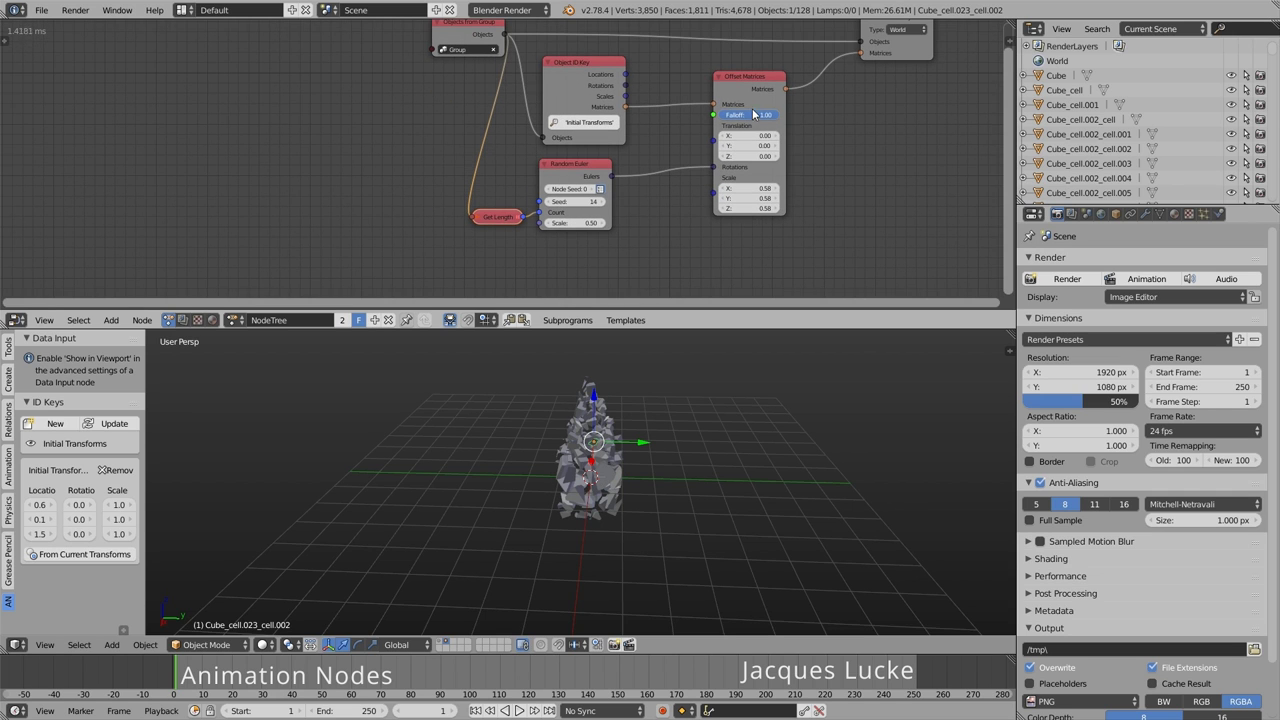
mouse_move(754, 114)
mouse_down()
mouse_move(722, 114)
mouse_move(740, 114)
mouse_up()
middle_drag(467, 107, 525, 138)
drag(492, 60, 427, 73)
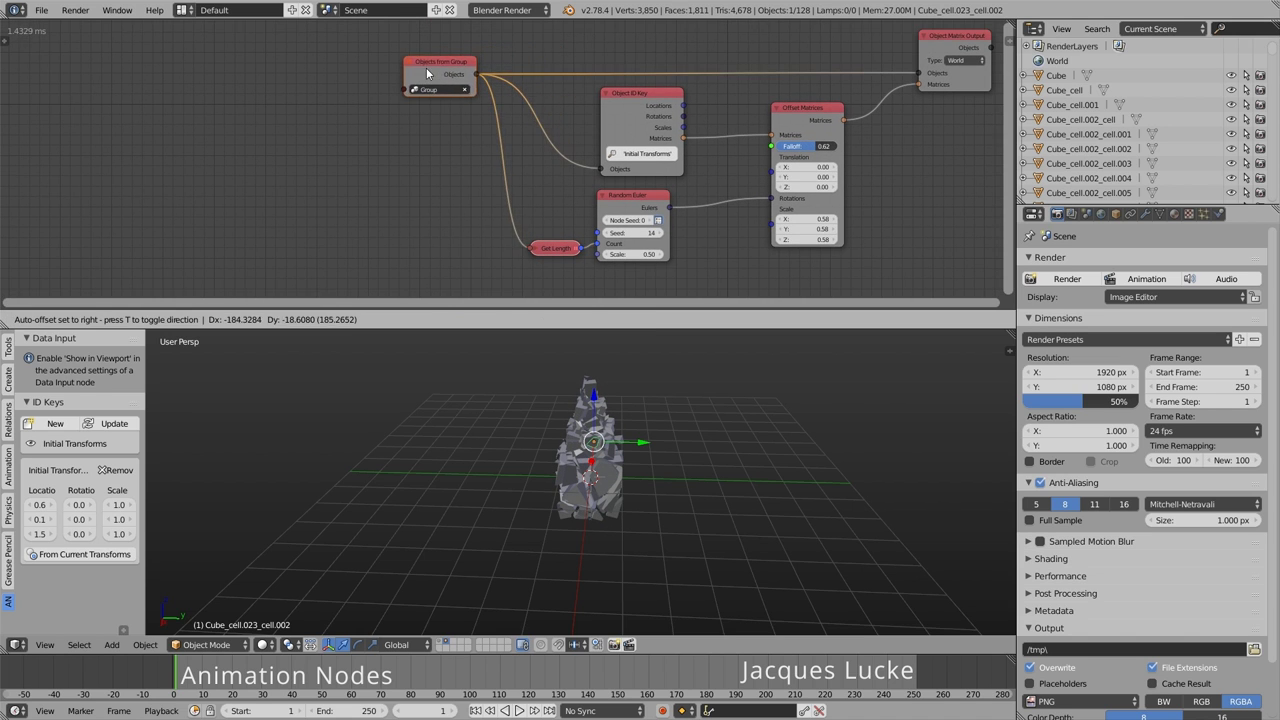
middle_drag(600, 250, 545, 176)
- Add an Object Controller Falloff node to the tree
key(ctrl+f)
text(Random Euler)
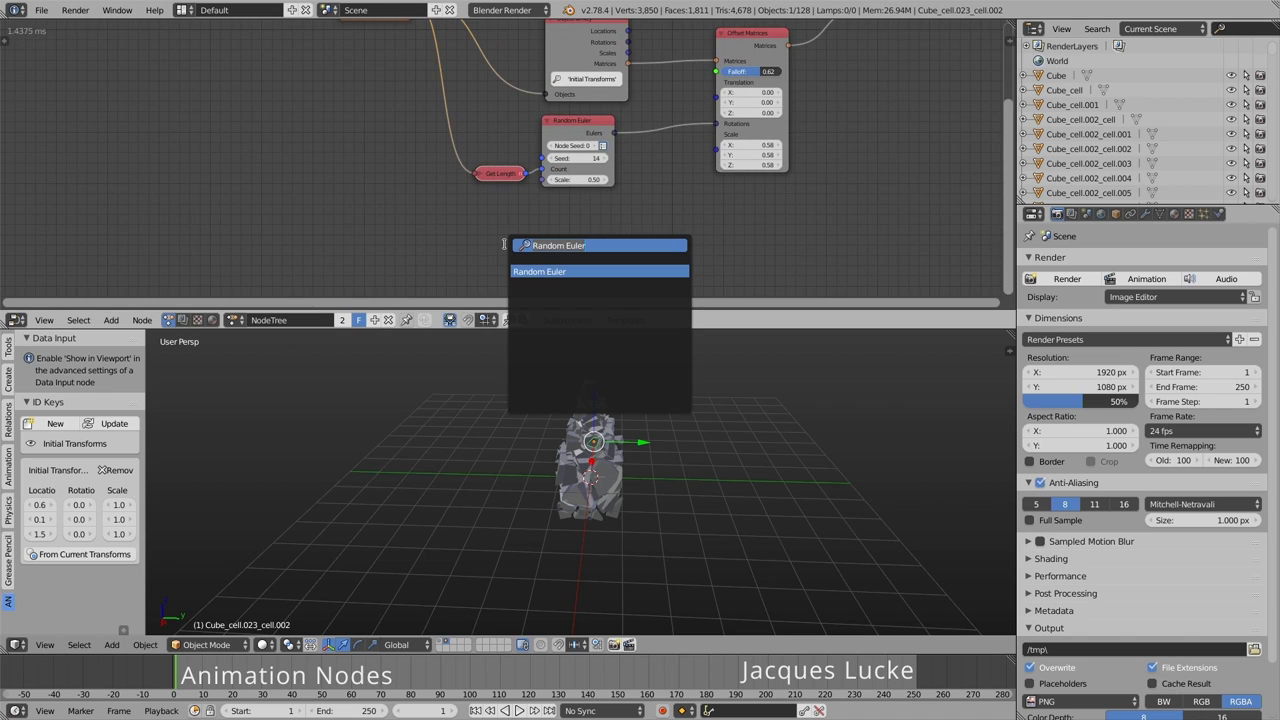
text(object con)
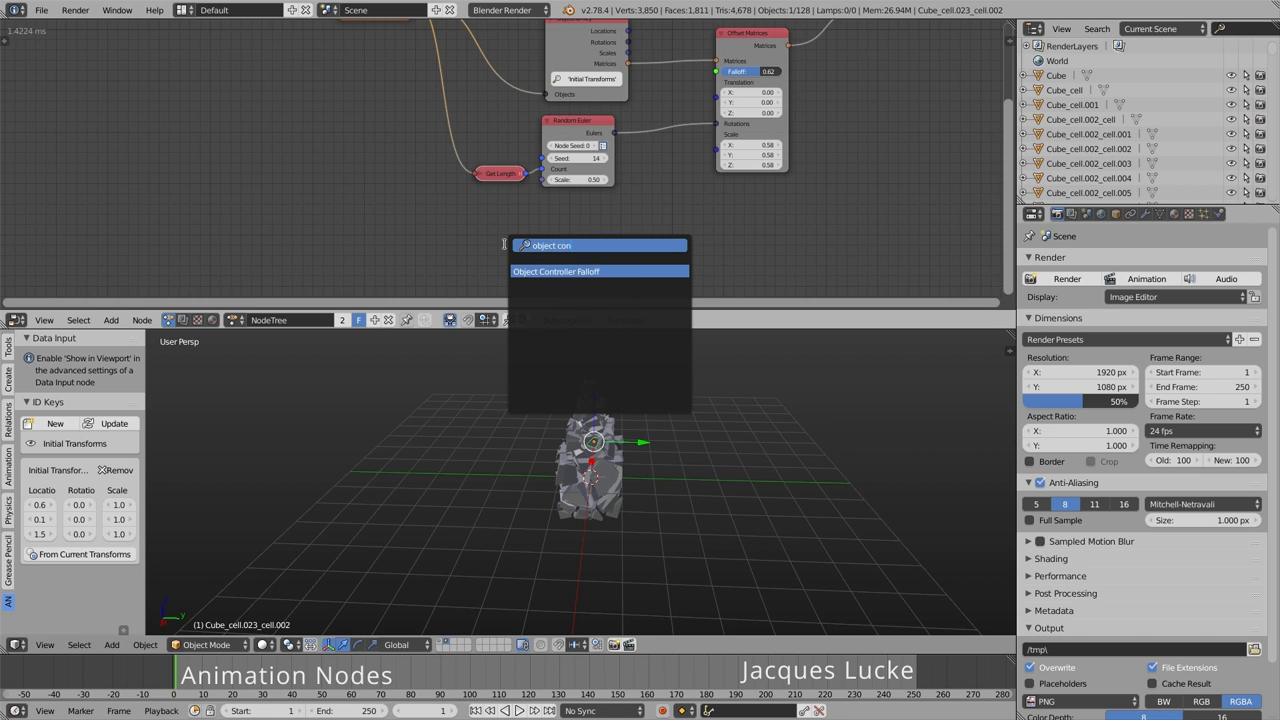
key(Return)
click(362, 182)
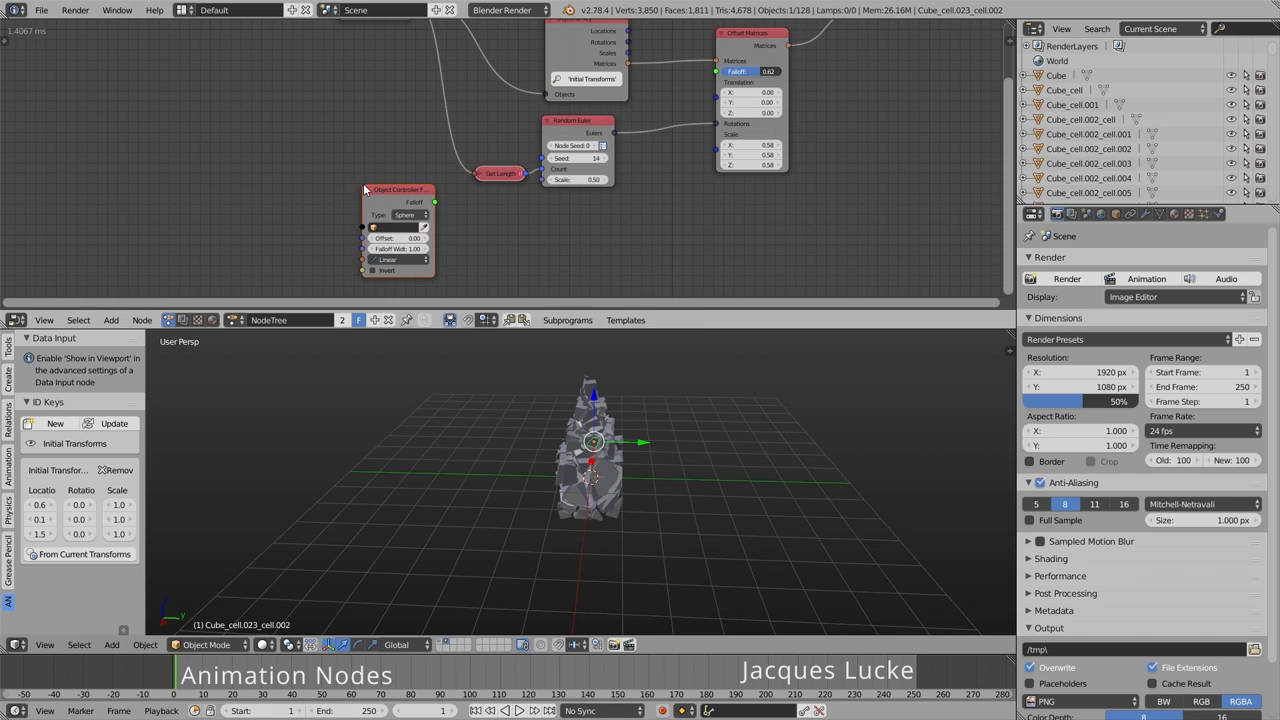
- Add an enlarged sphere empty and link the controller's falloff into the Offset Matrices falloff
key(shift+a)
mouse_move(545, 540)
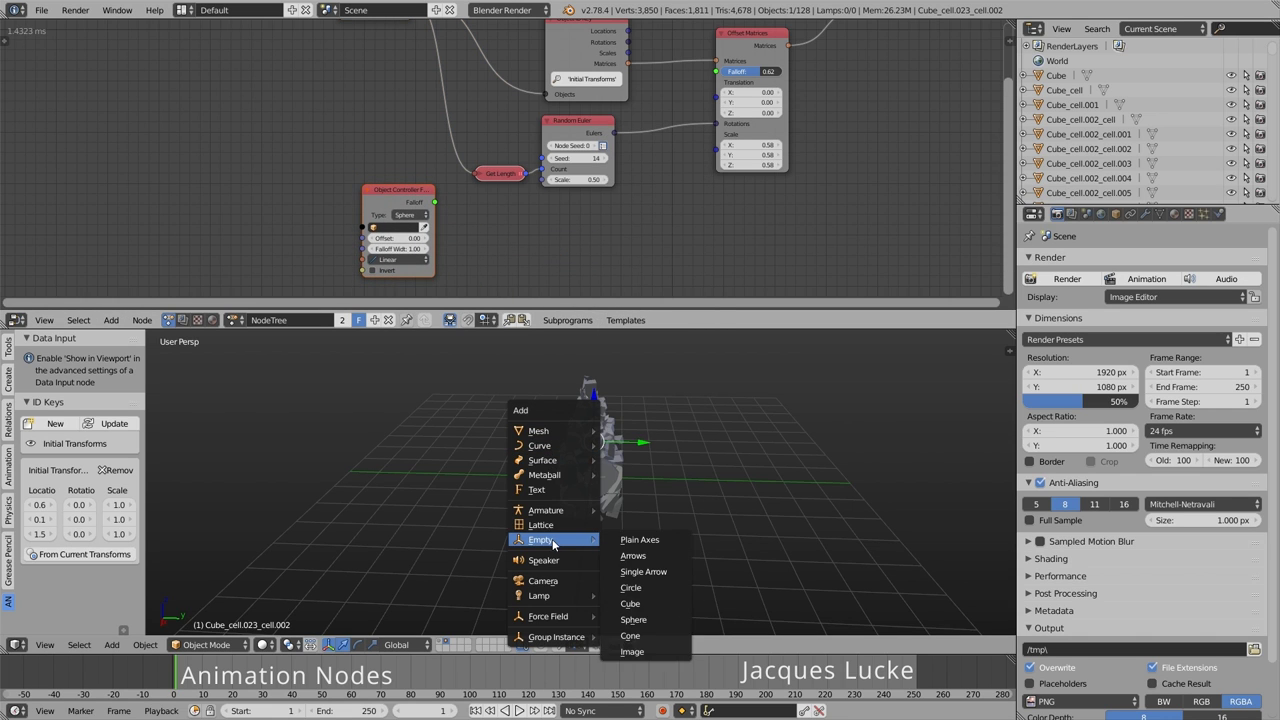
click(644, 622)
key(s)
click(727, 548)
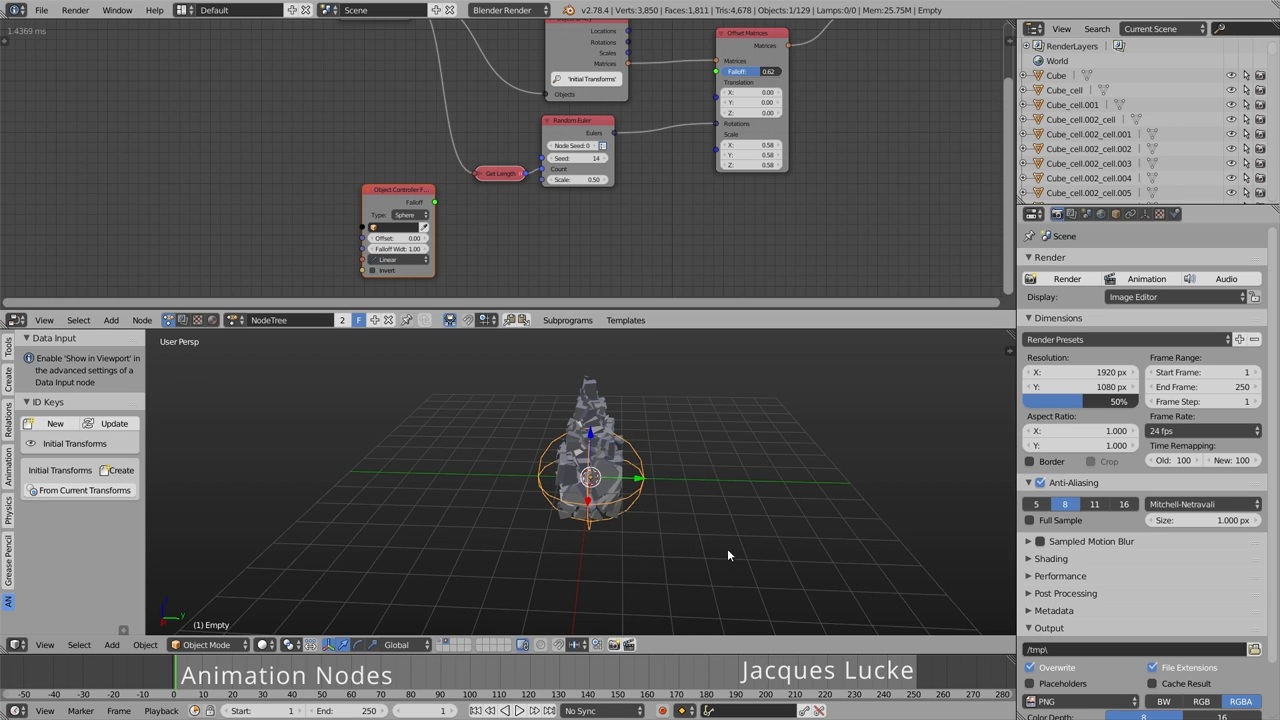
drag(435, 202, 716, 72)
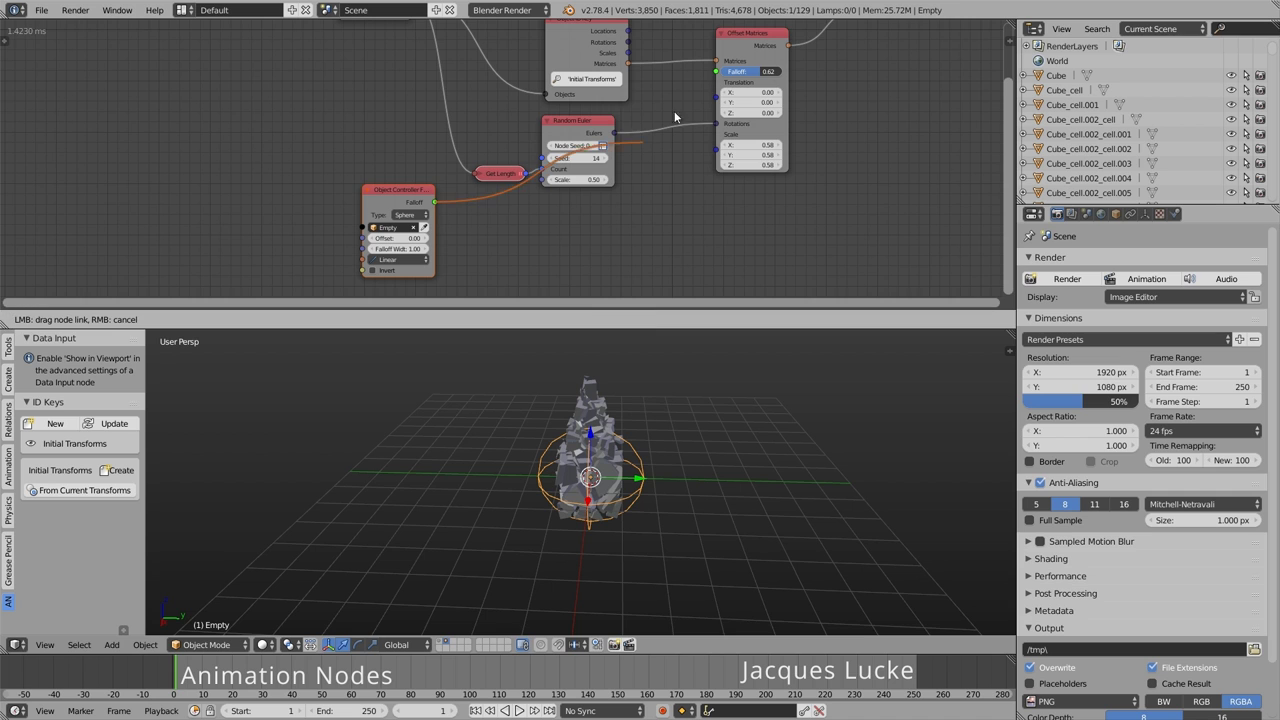
- Shrink the sphere empty and set the Offset Matrices scale to 0 on all axes
drag(425, 207, 405, 164)
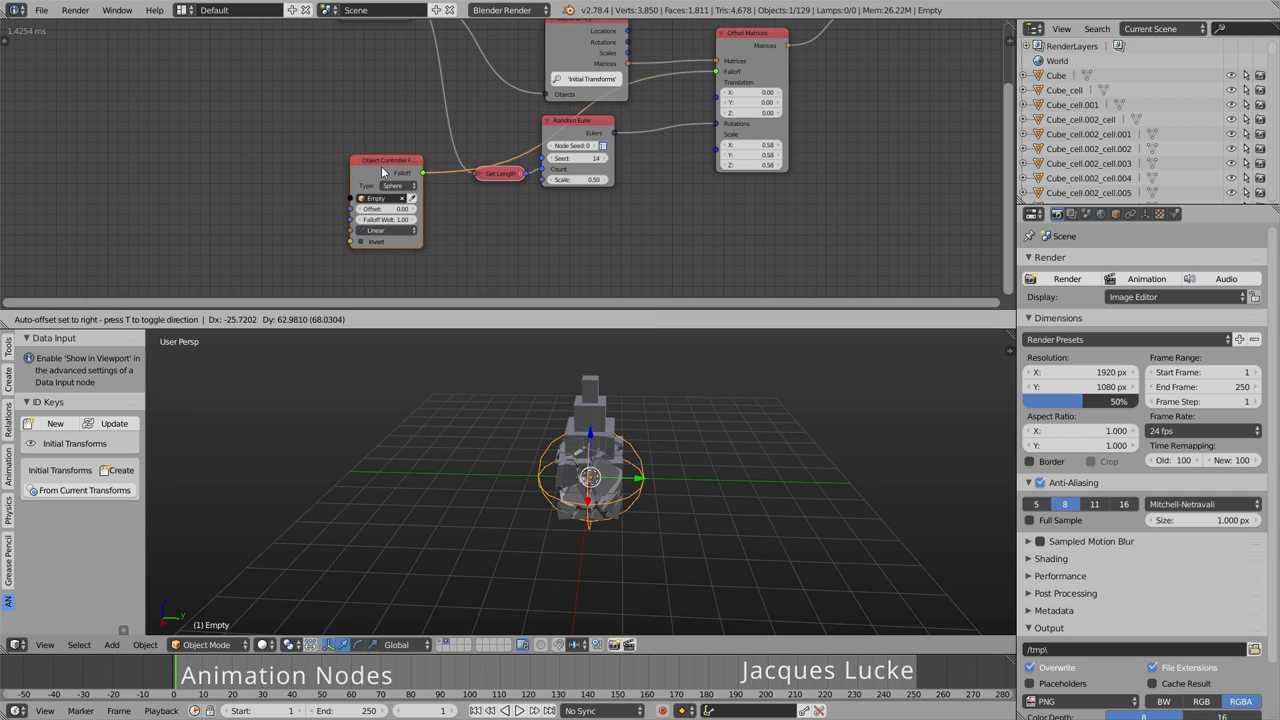
key(s)
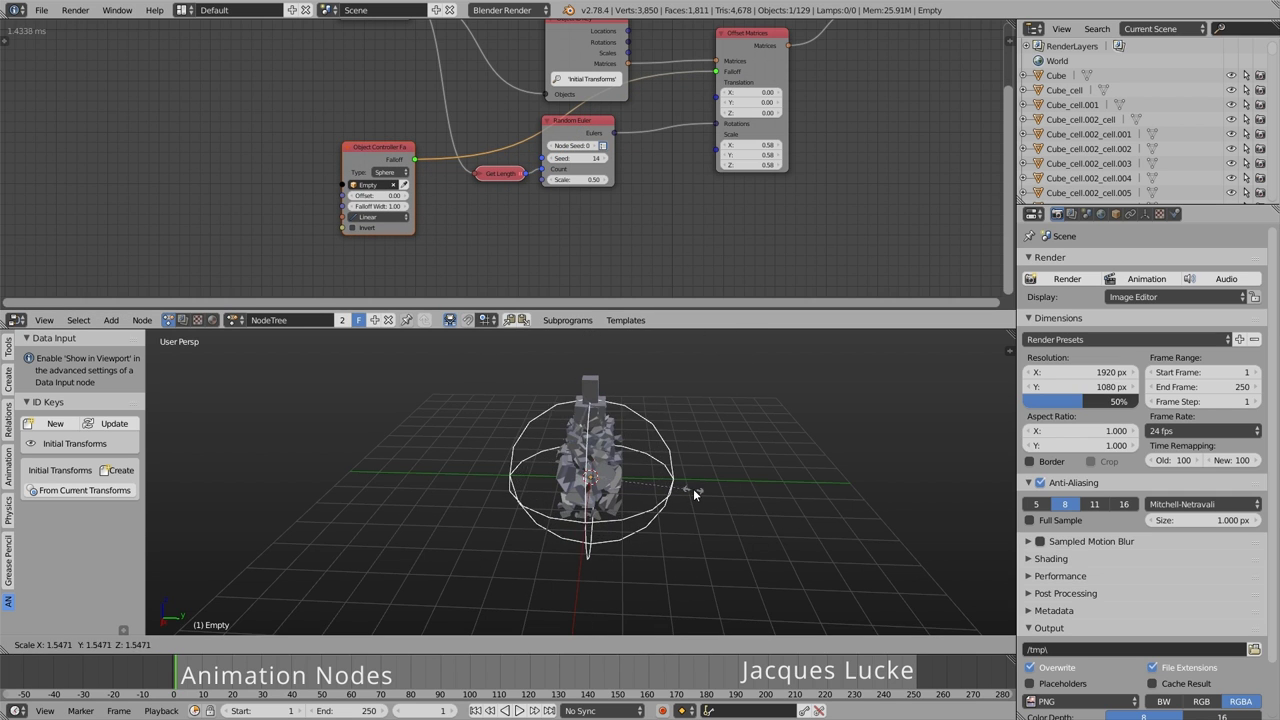
click(688, 491)
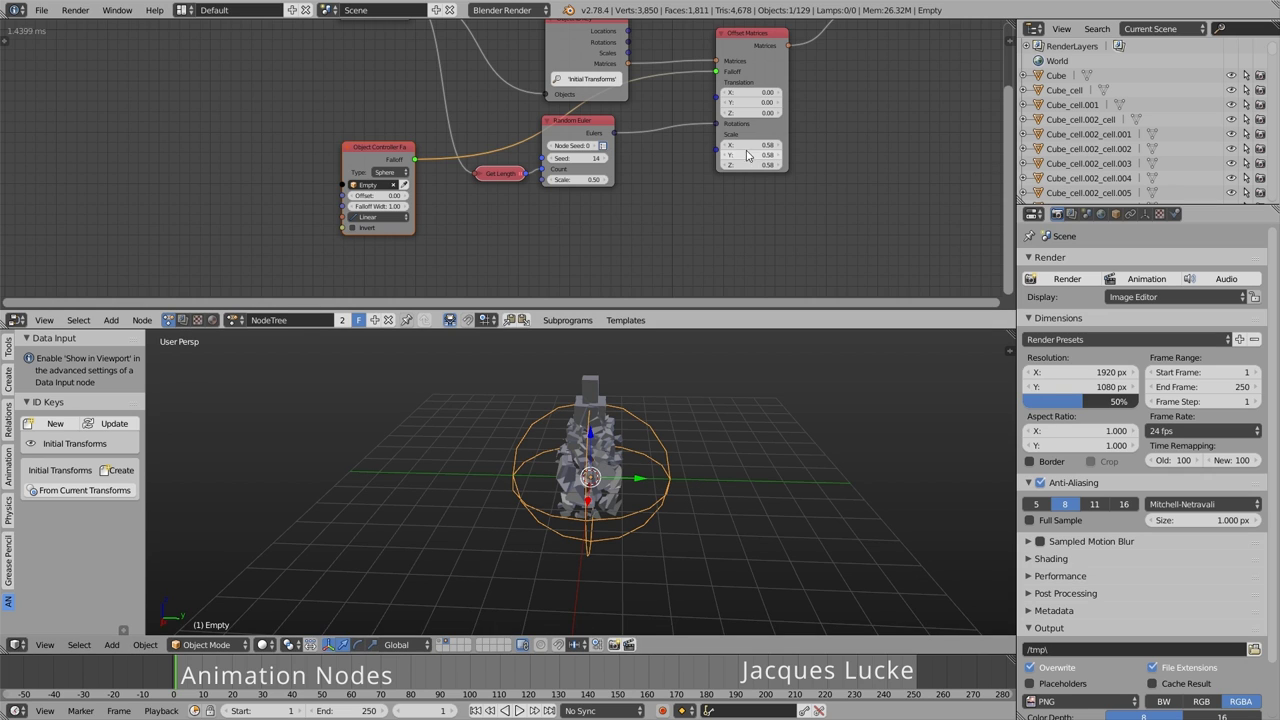
drag(747, 155, 748, 165)
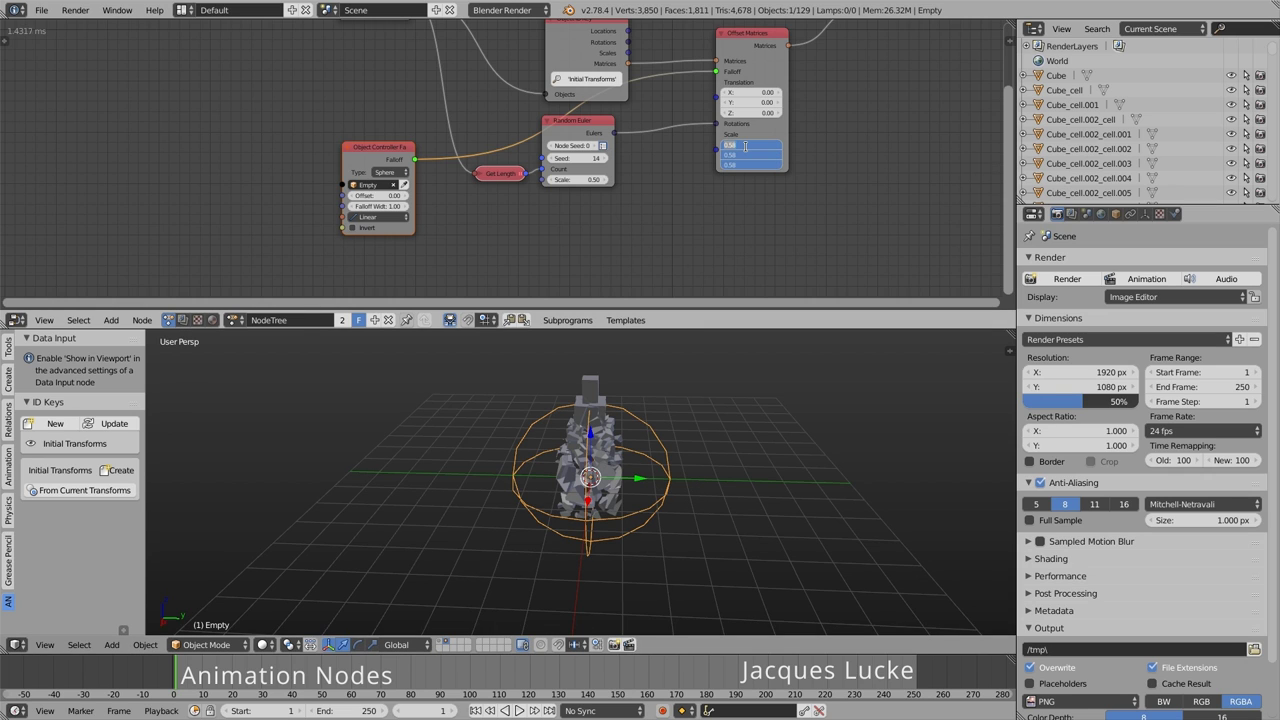
text(0)
key(Return)
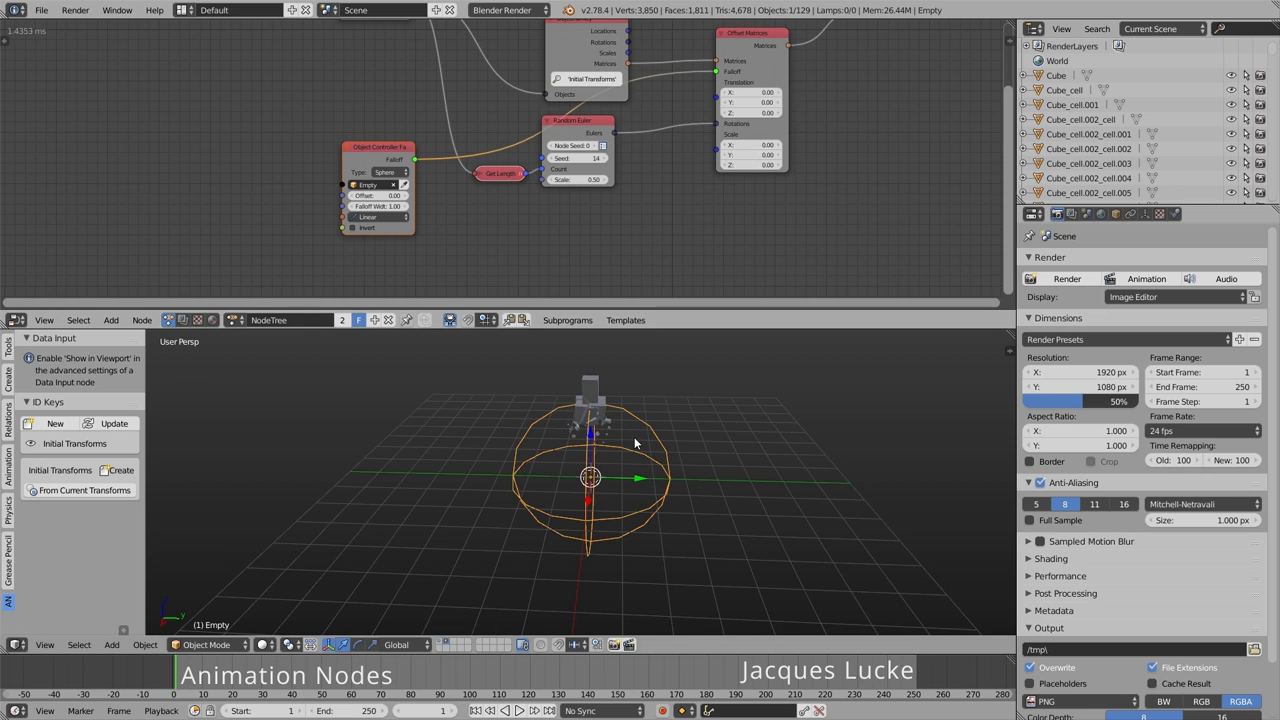
- Invert the controller falloff and fine-tune the sphere empty's size
key(s)
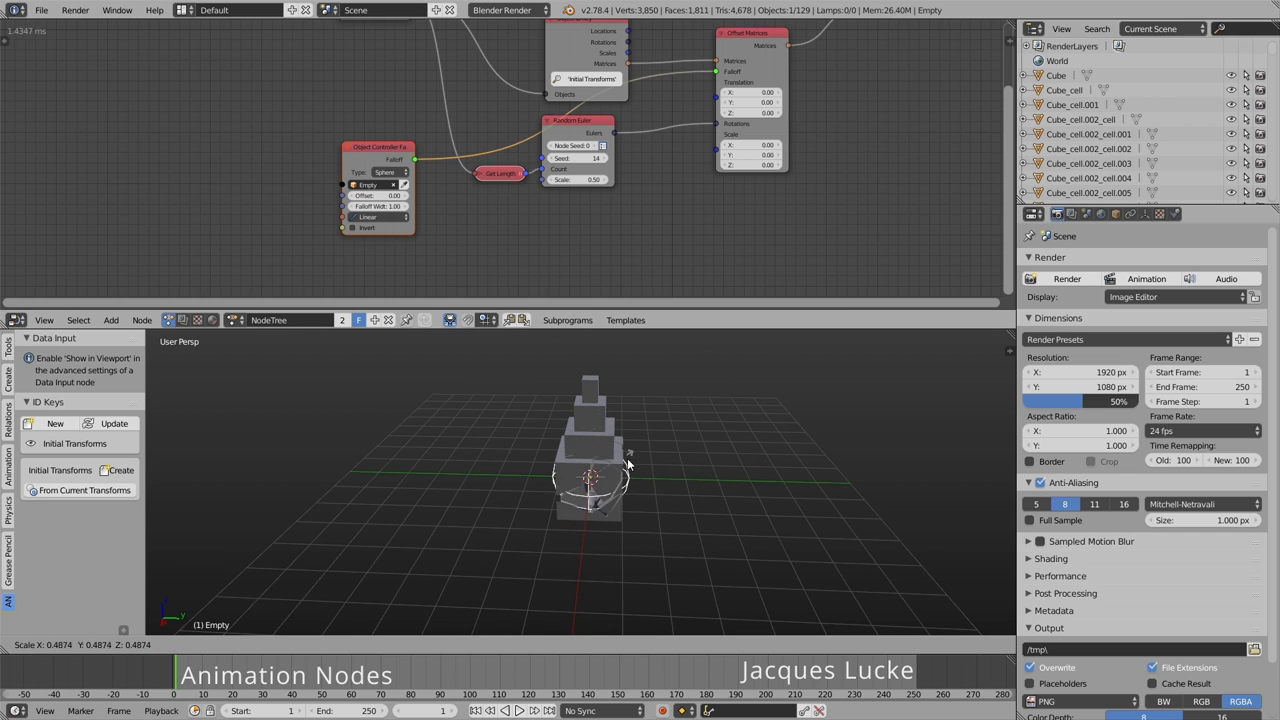
click(645, 465)
click(362, 228)
key(s)
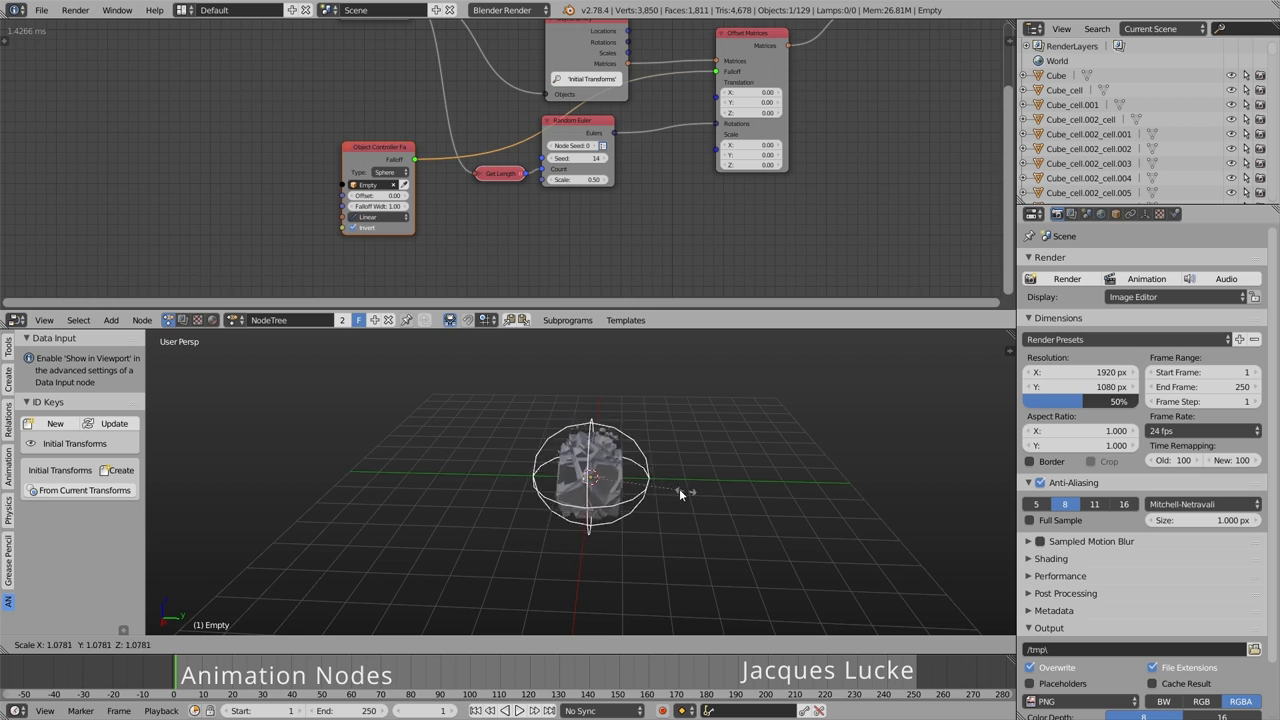
click(674, 490)
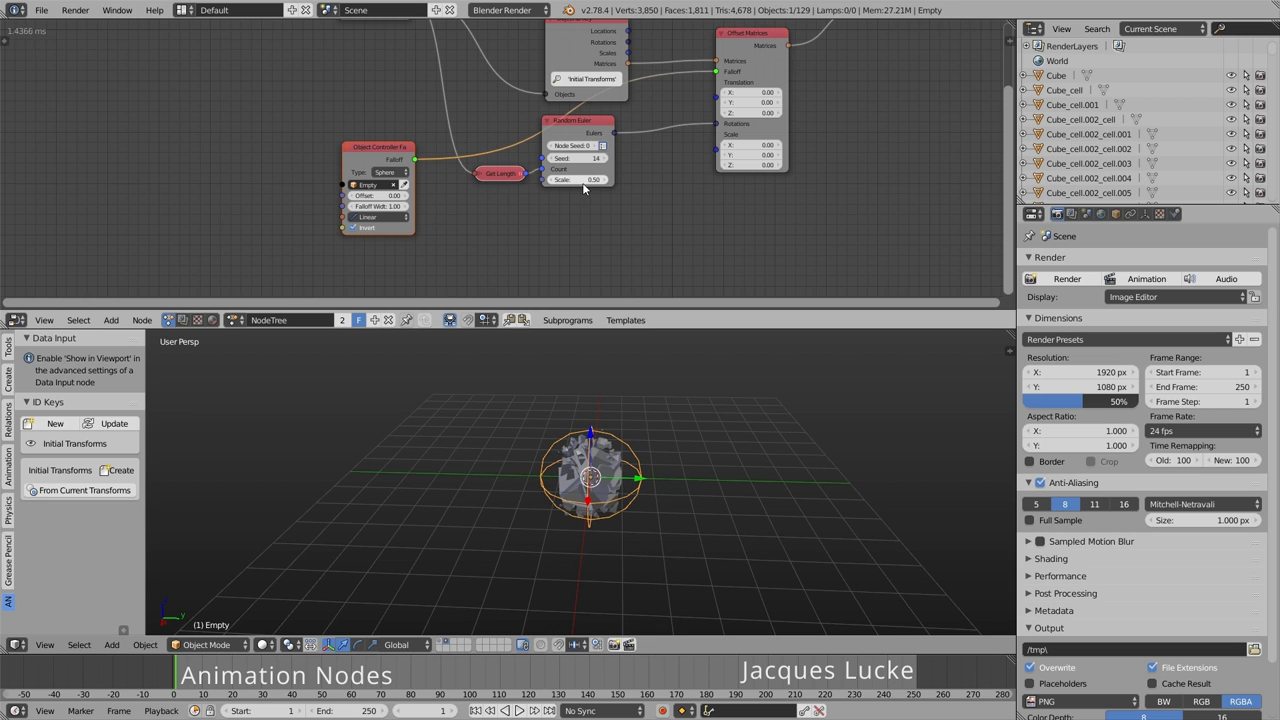
key(s)
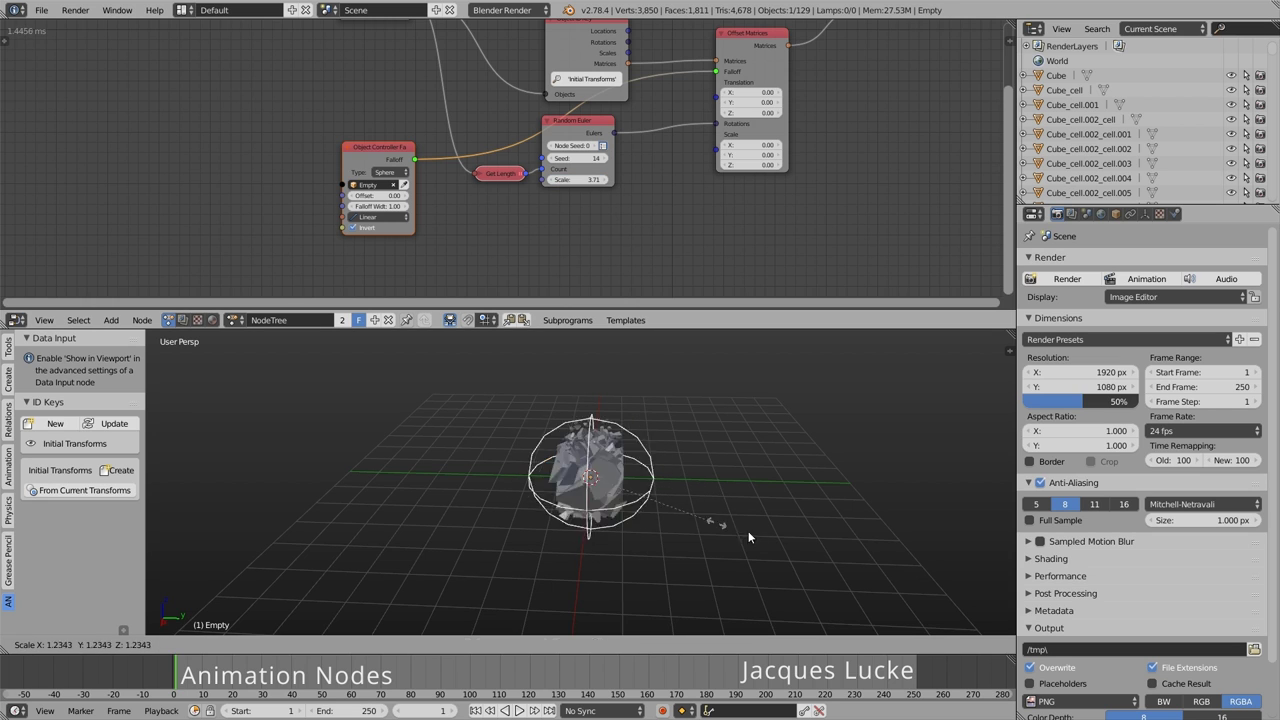
click(630, 487)
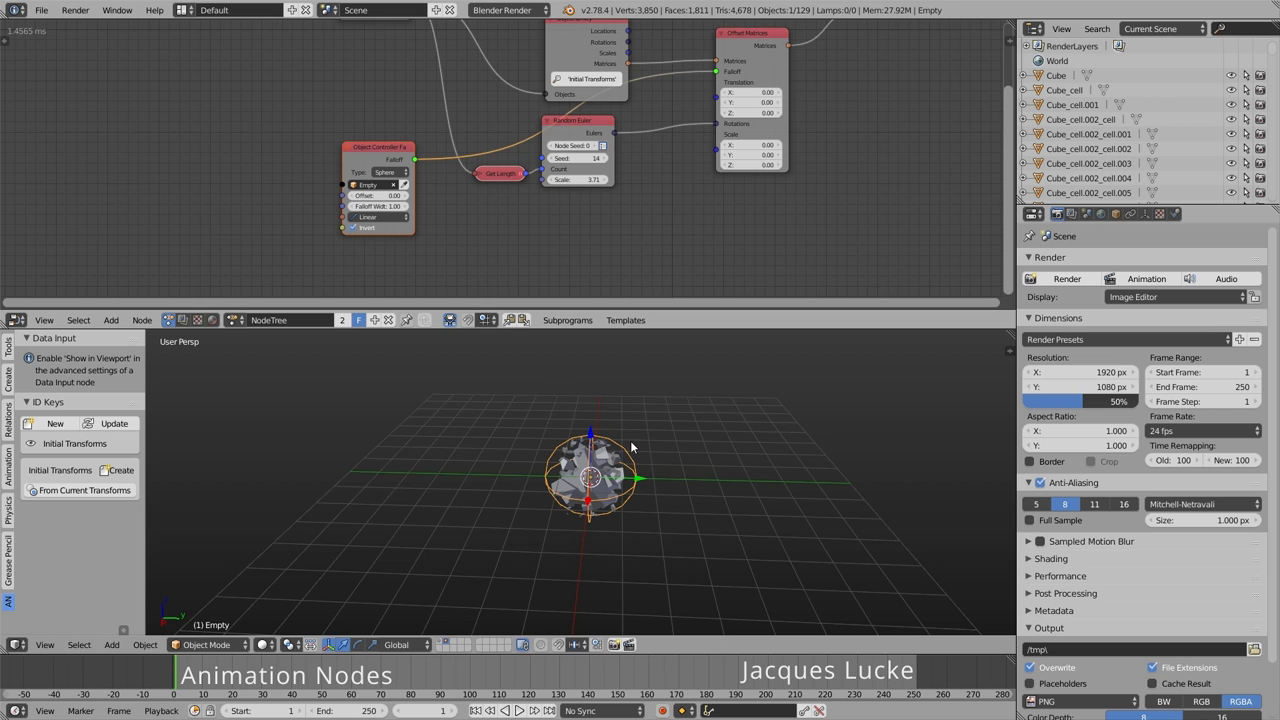
- Switch the falloff interpolation to Quadratic and move the sphere empty left along Y
click(375, 217)
click(390, 184)
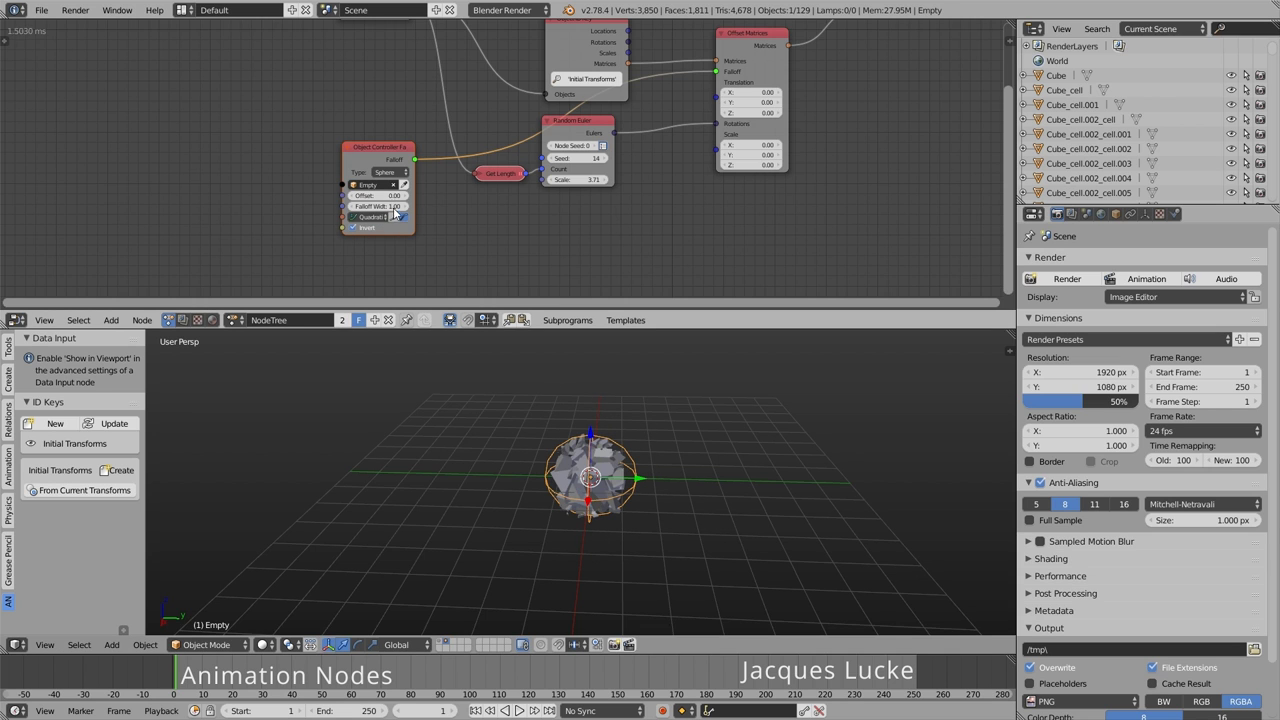
key(s)
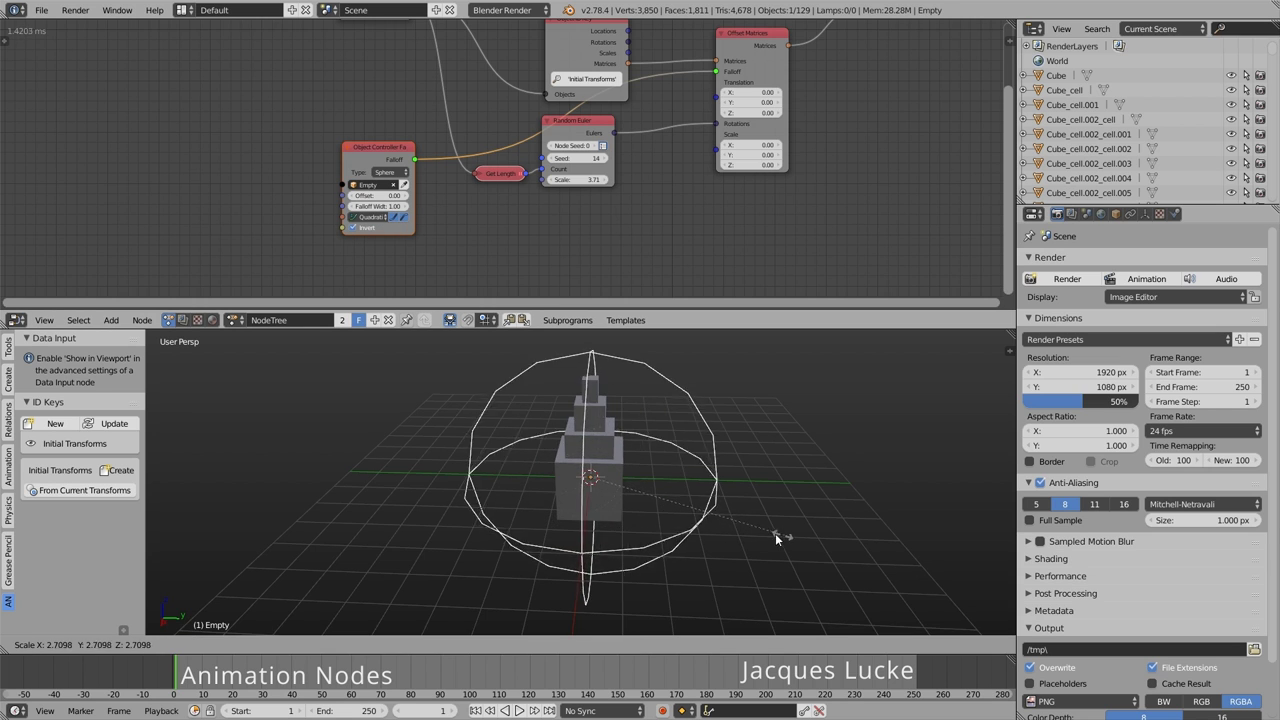
click(718, 512)
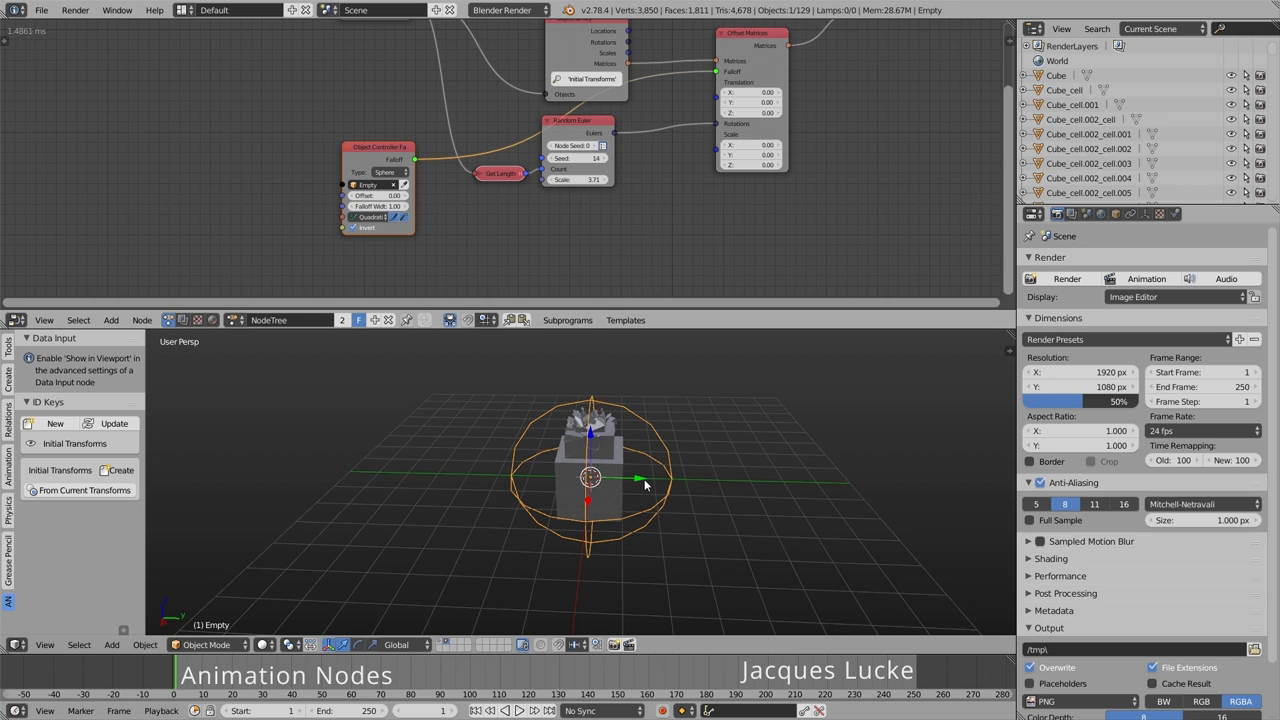
drag(644, 479, 363, 458)
key(shift+a)
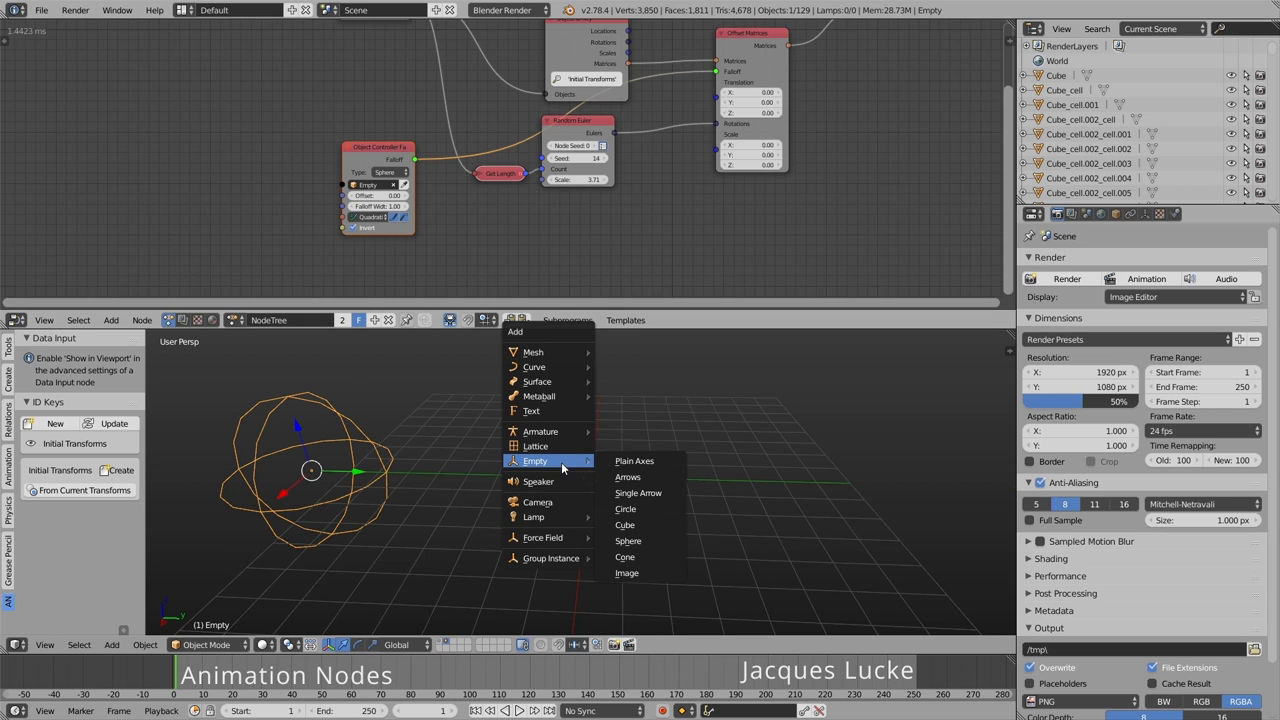
- Add a single-arrow empty and make Empty.001 the controller of a Directional falloff
click(648, 490)
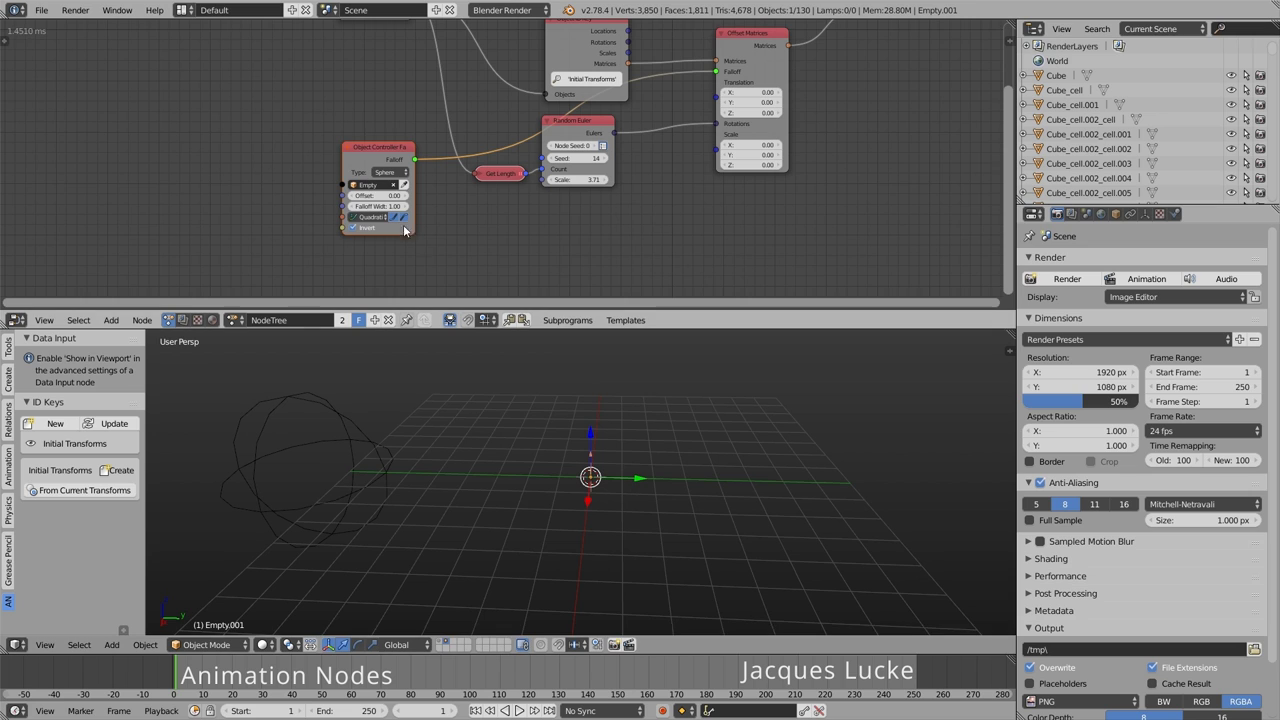
click(399, 173)
click(400, 160)
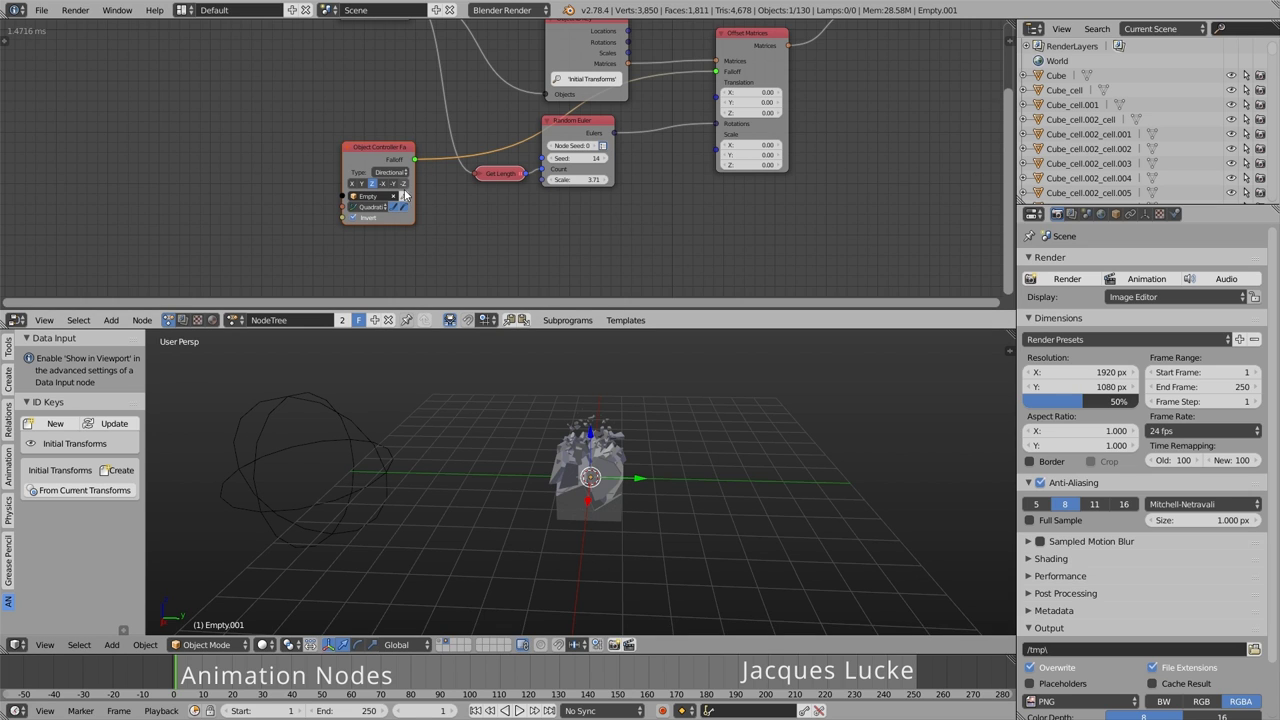
click(404, 198)
click(590, 477)
- Raise Empty.001 along Z and check the shattered tower from another angle
key(g)
key(z)
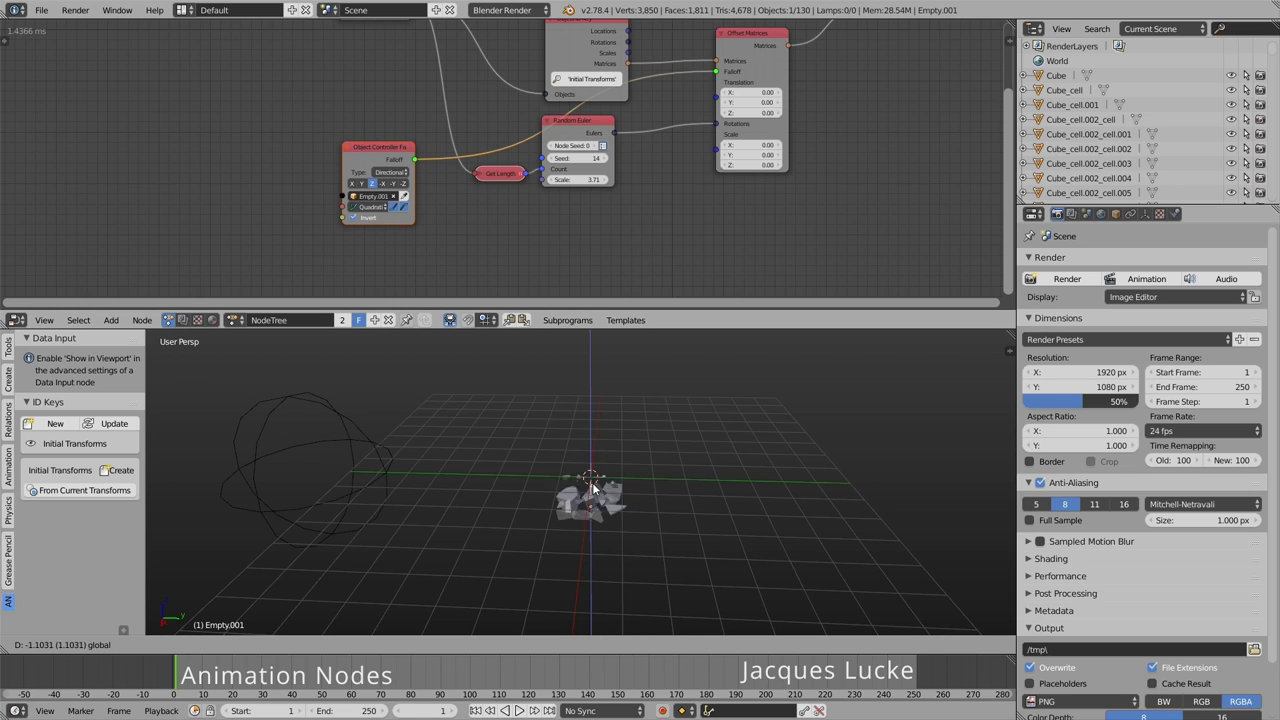
click(702, 456)
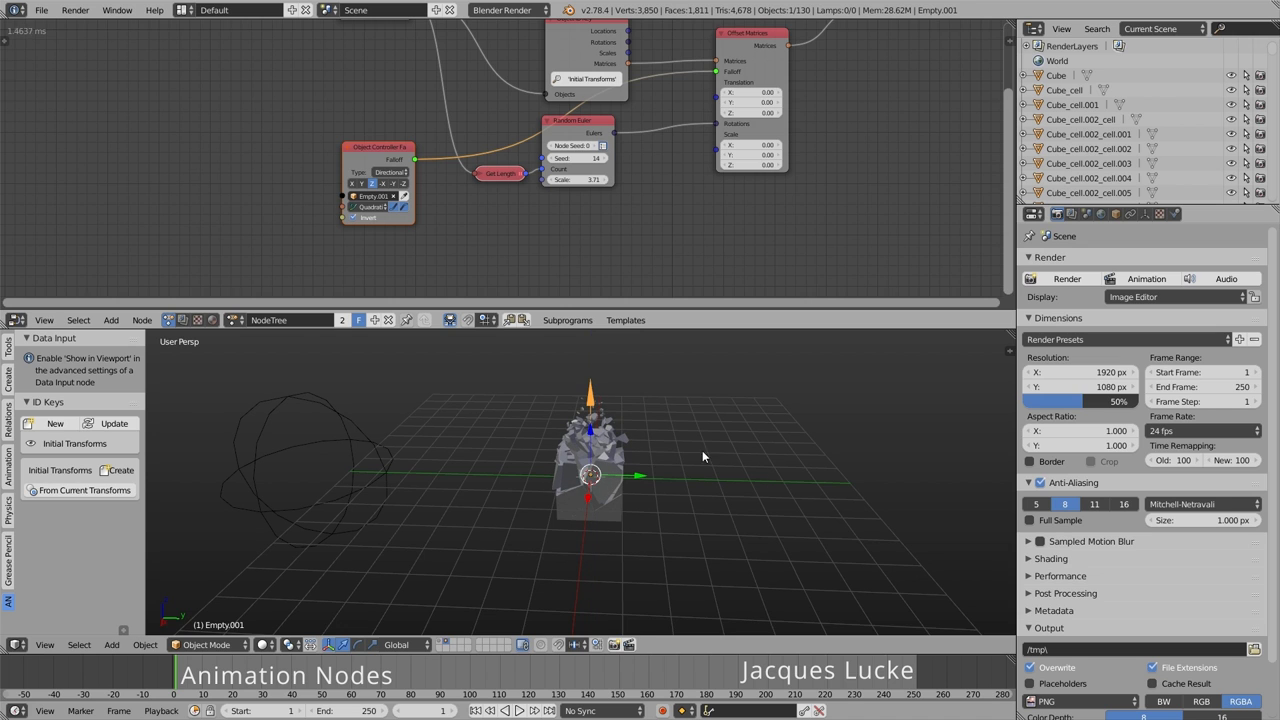
drag(589, 462, 590, 404)
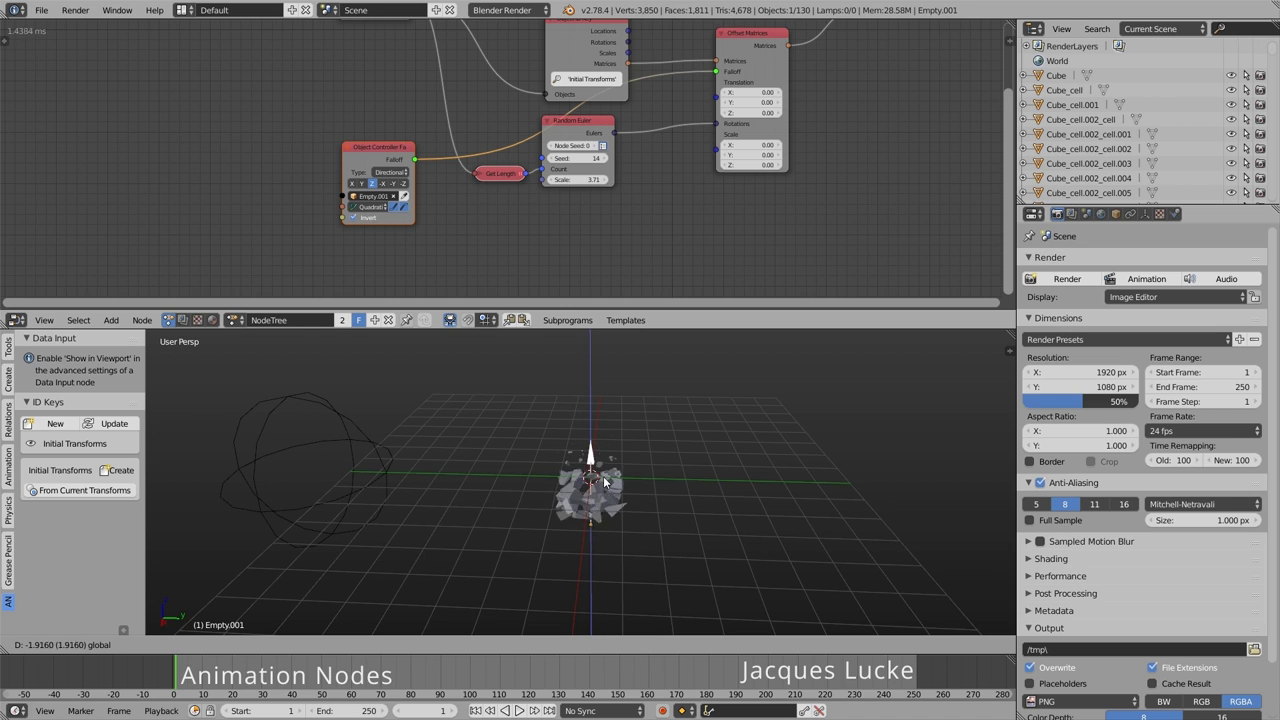
drag(590, 404, 602, 468)
click(570, 480)
middle_drag(570, 480, 556, 478)
scroll(540, 474, up, 2)
- Lower Empty.001 along Z so the cube pieces scatter
key(g)
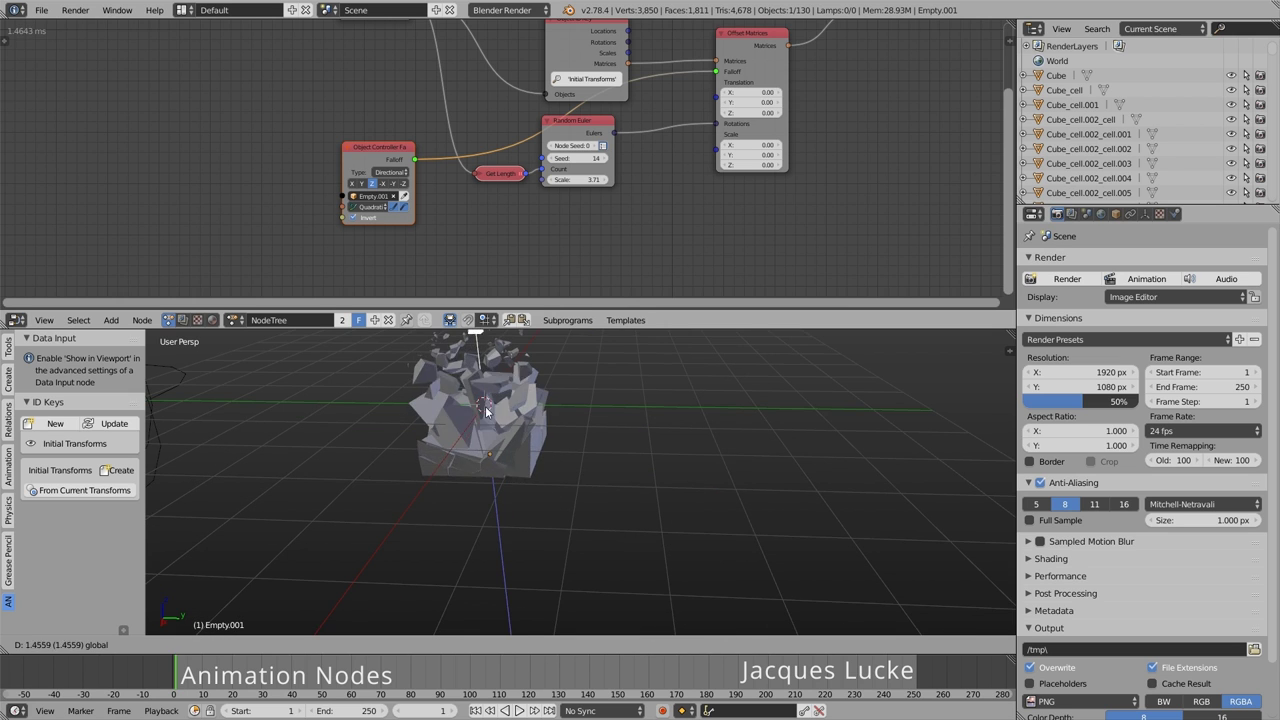
click(554, 463)
middle_drag(724, 431, 668, 434)
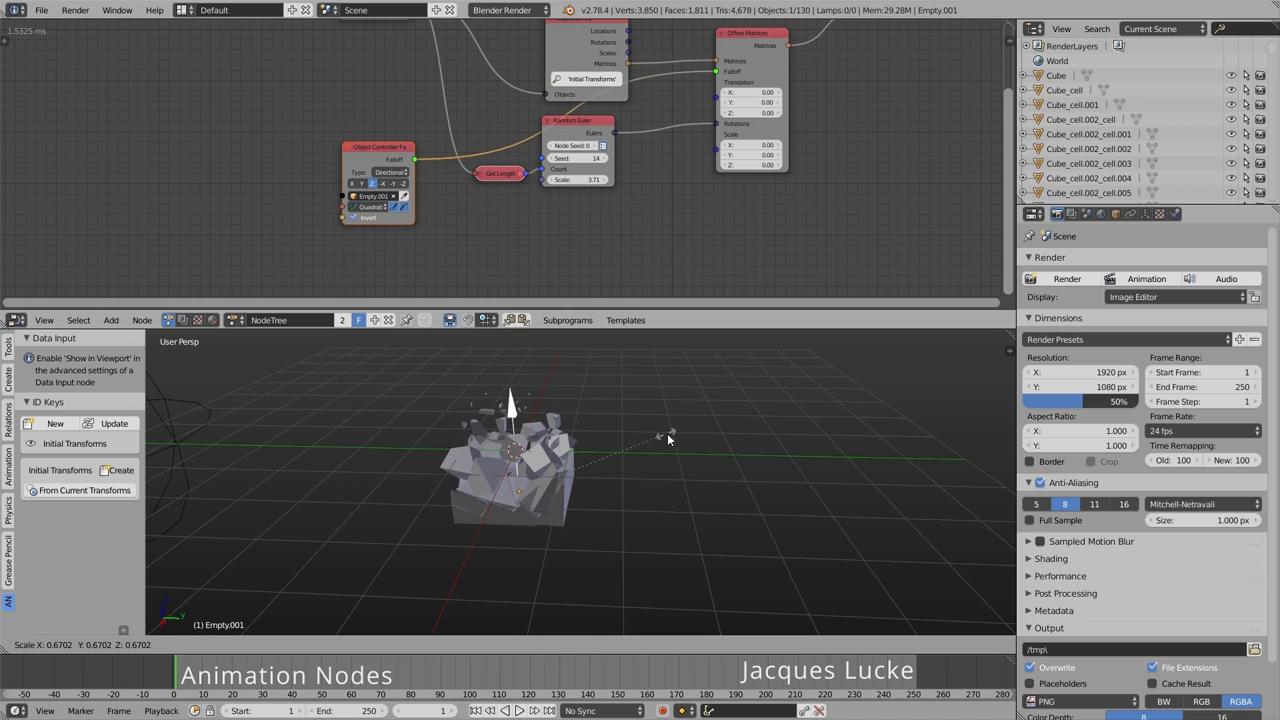
key(g)
key(z)
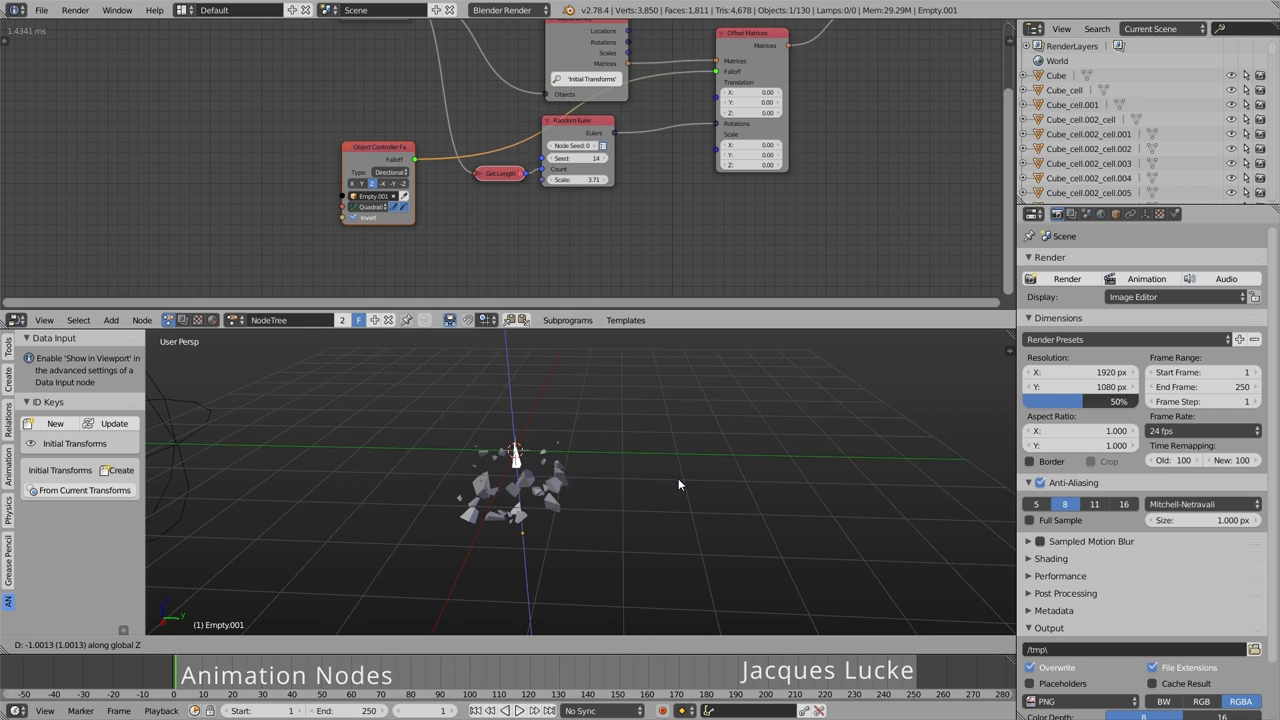
click(596, 454)
middle_drag(596, 455, 530, 470)
- Duplicate the arrow empty as Empty.002 flipped 180° on X, and duplicate the Object Controller Falloff node
key(shift+d)
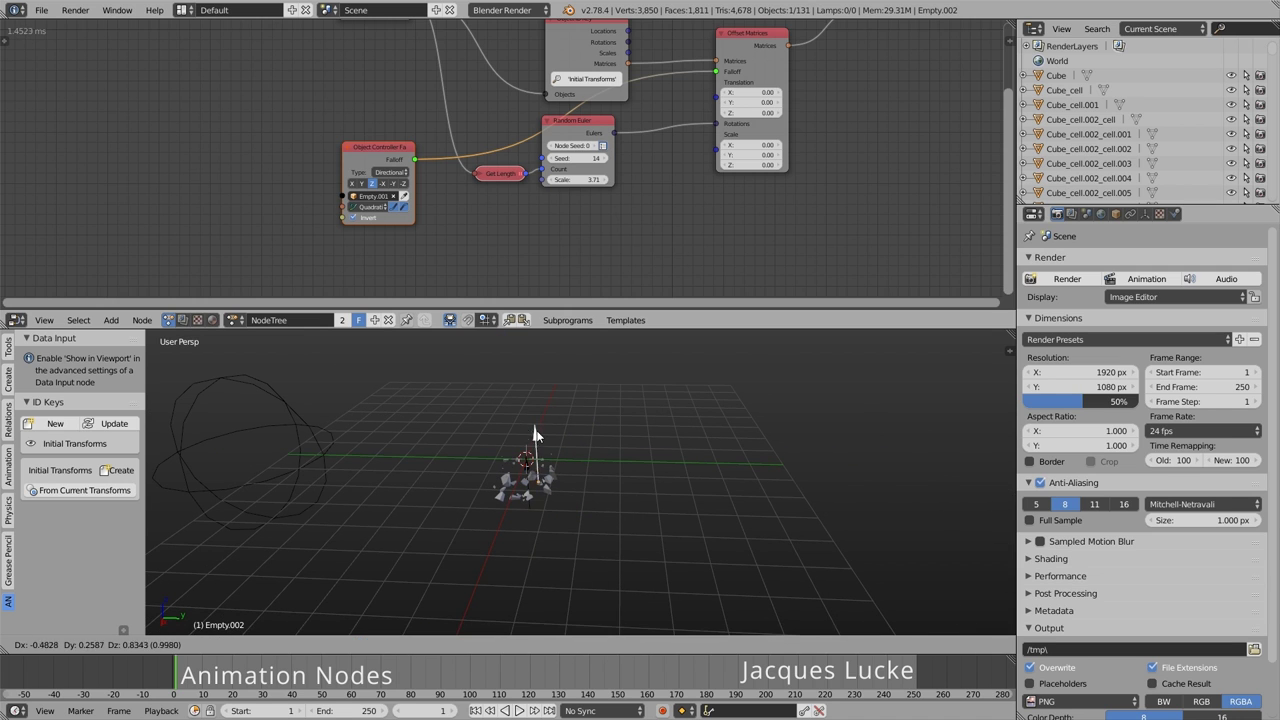
key(z)
key(r)
key(x)
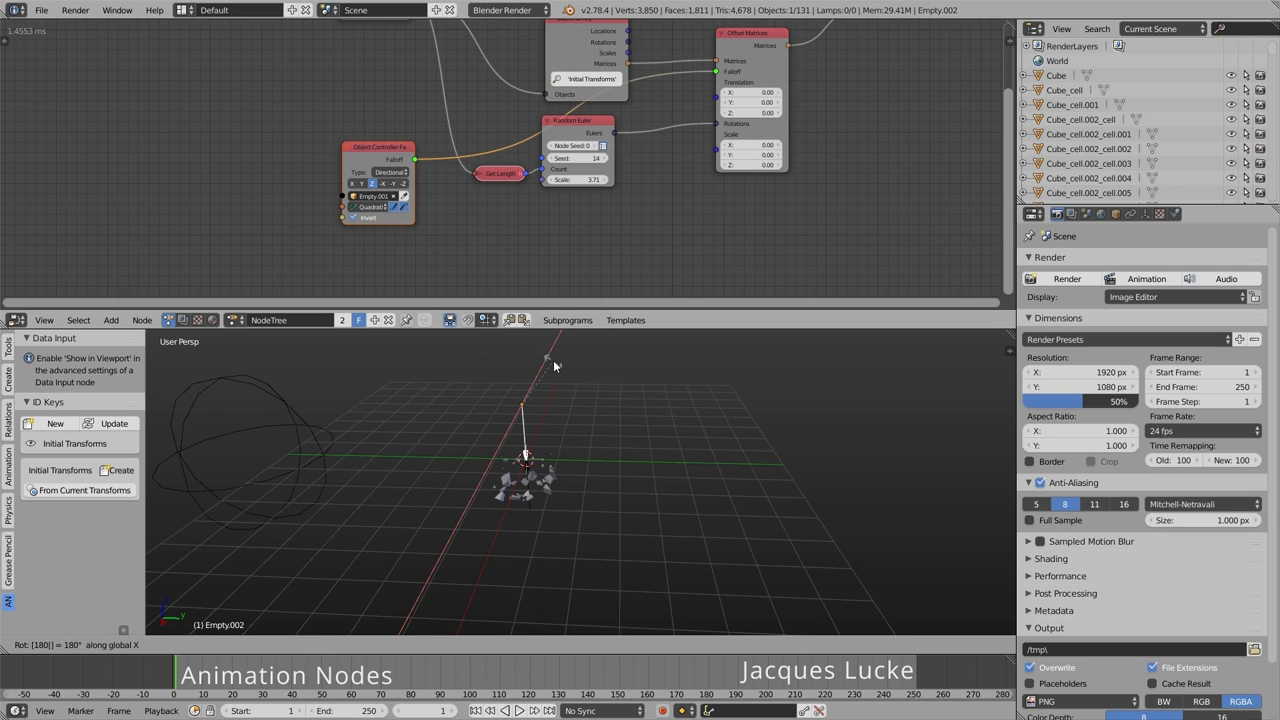
key(Return)
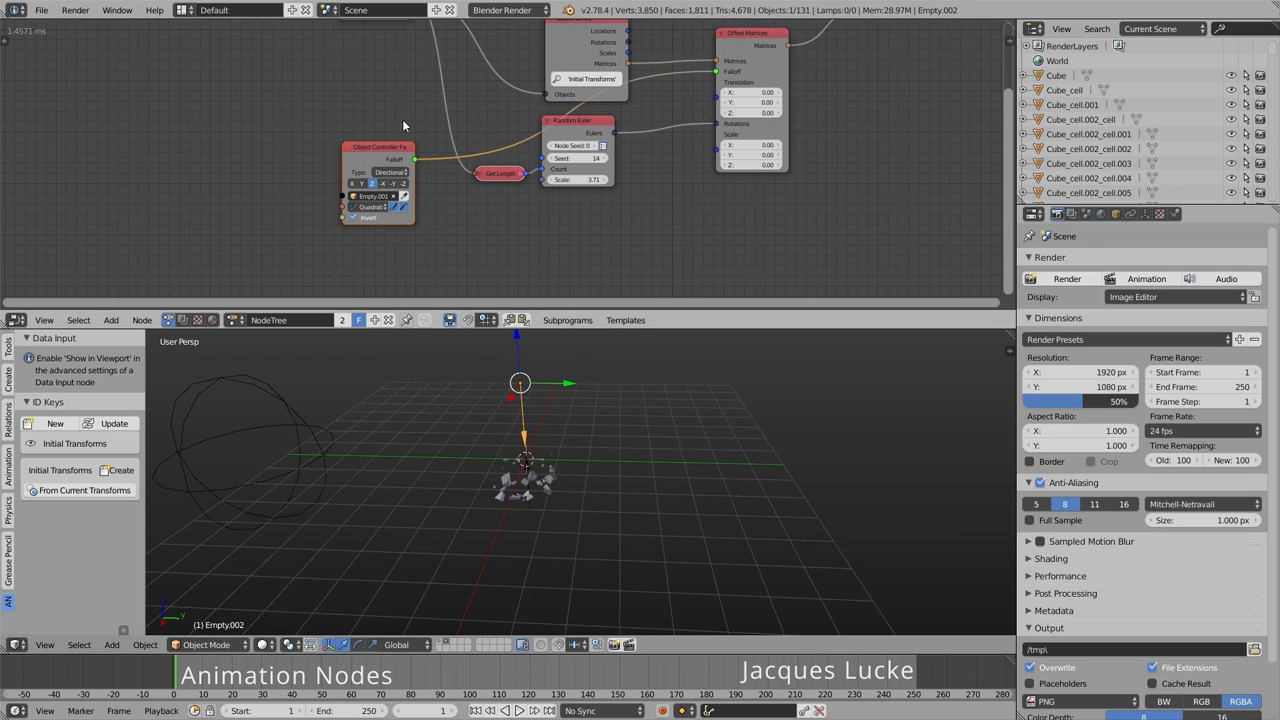
drag(405, 200, 341, 170)
key(shift+d)
- Place the duplicated controller below the original and link both controller falloffs toward Offset Matrices Falloff
click(338, 258)
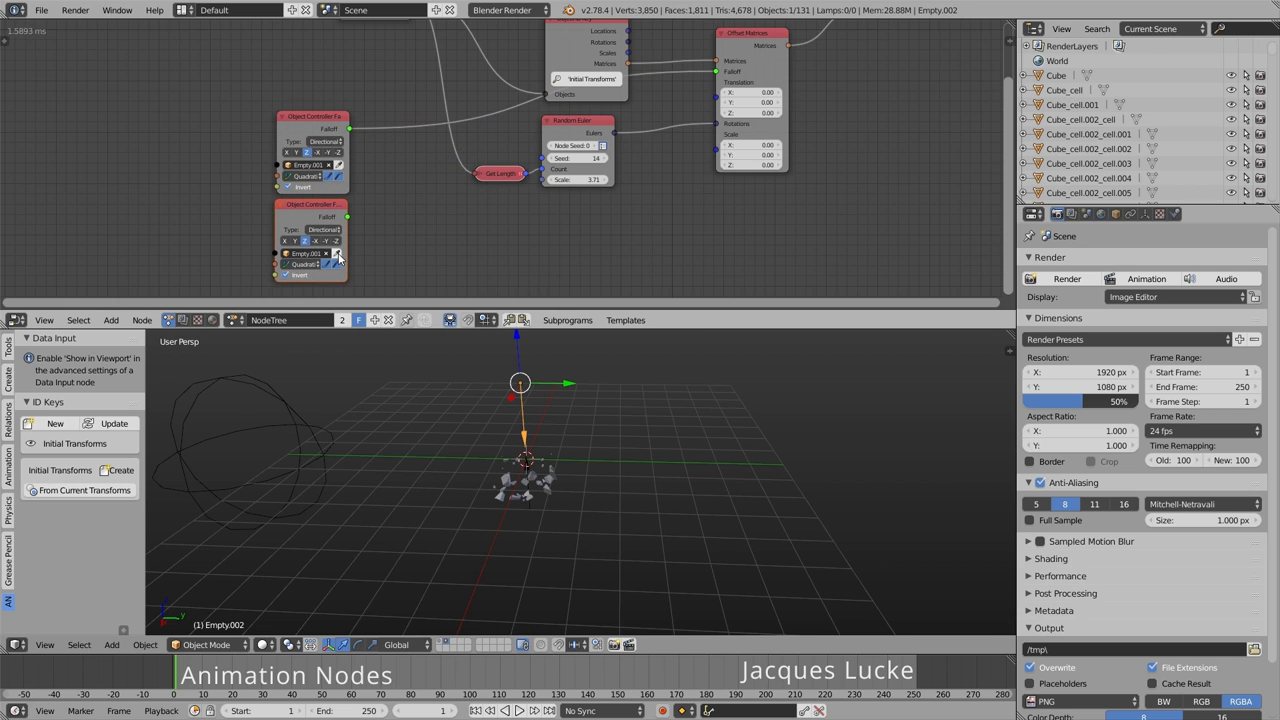
drag(345, 217, 674, 118)
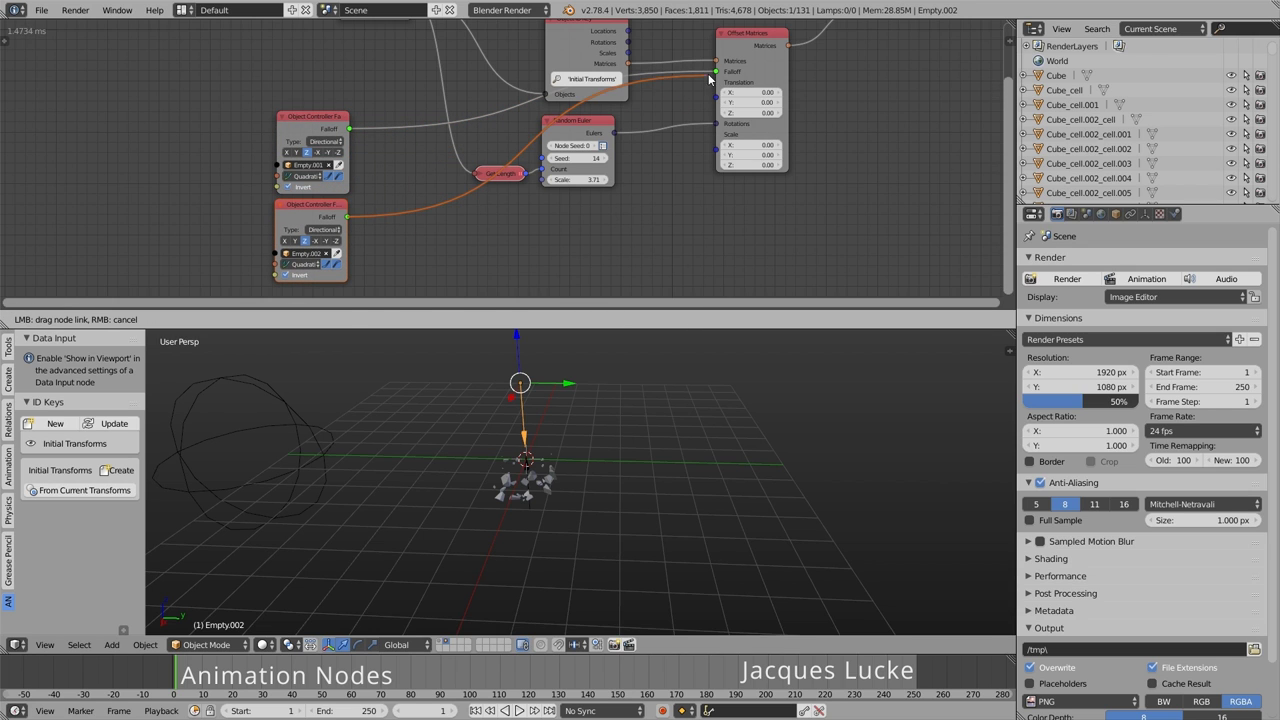
drag(708, 73, 714, 73)
drag(348, 129, 715, 71)
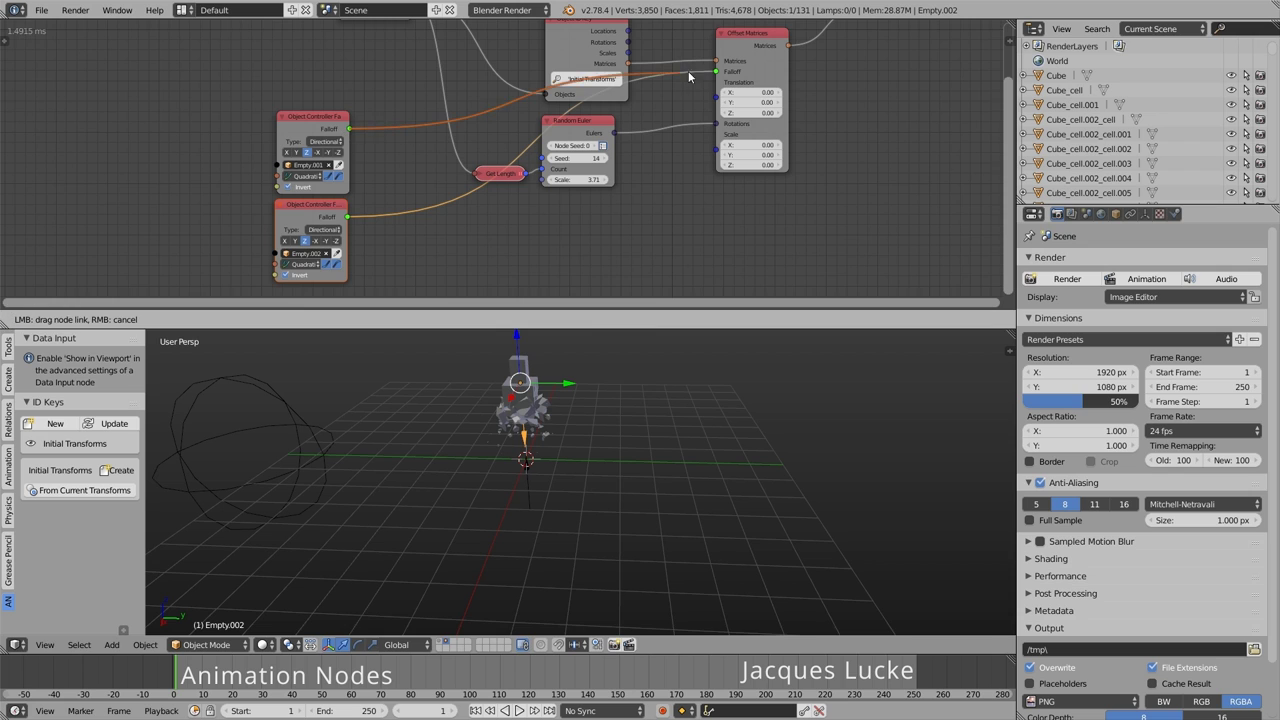
- Add a Mix Falloffs node, wire both controllers into A and B, and feed it into Offset Matrices
key(ctrl+a)
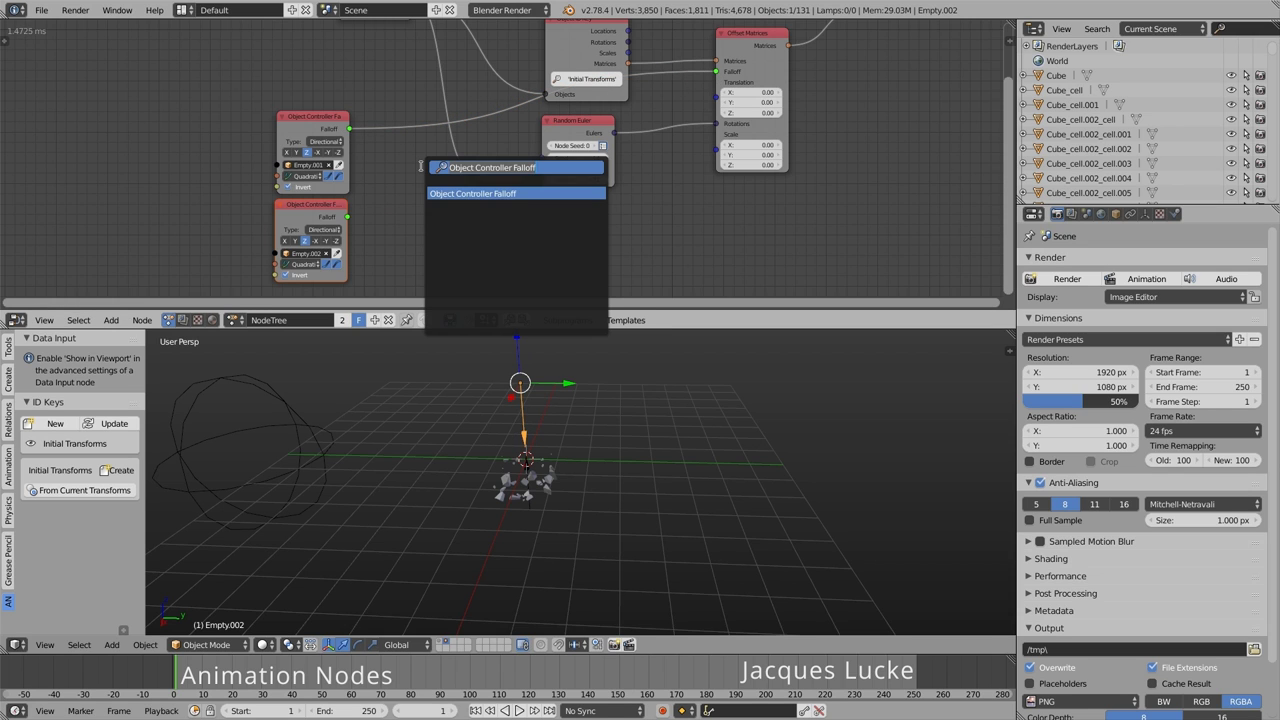
text(mix)
key(Return)
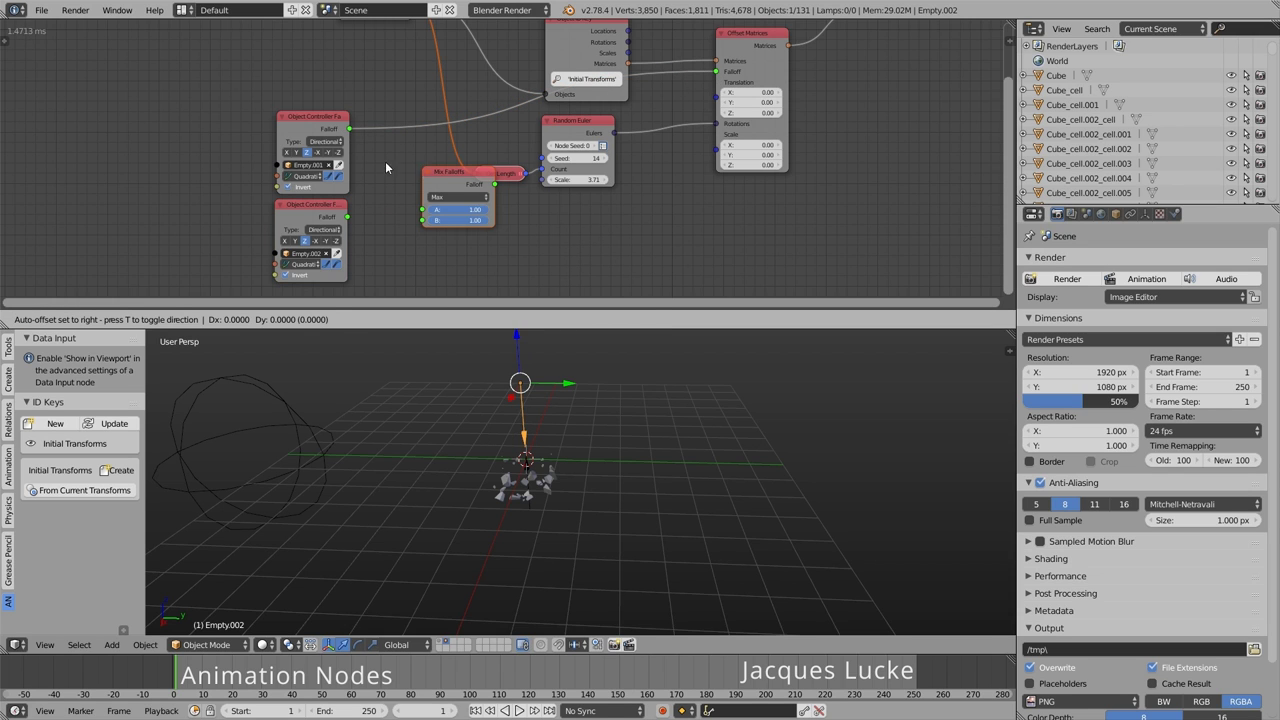
click(329, 158)
drag(349, 129, 366, 210)
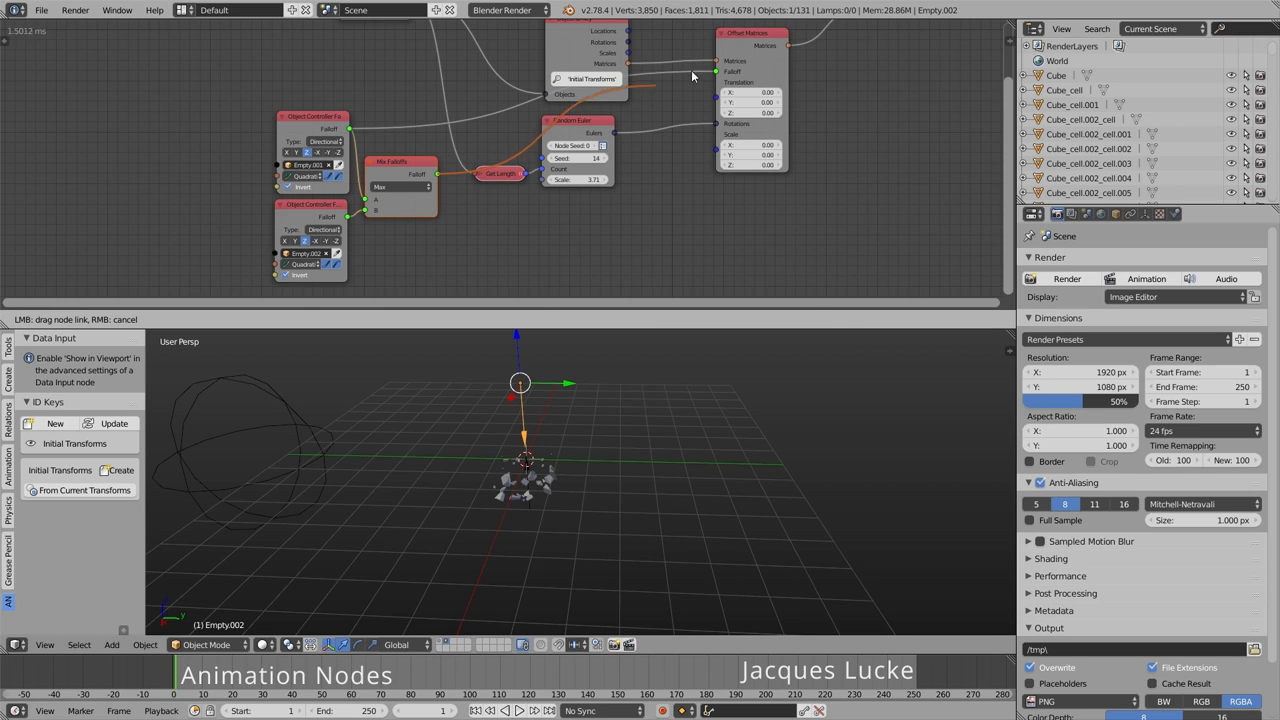
drag(438, 174, 715, 71)
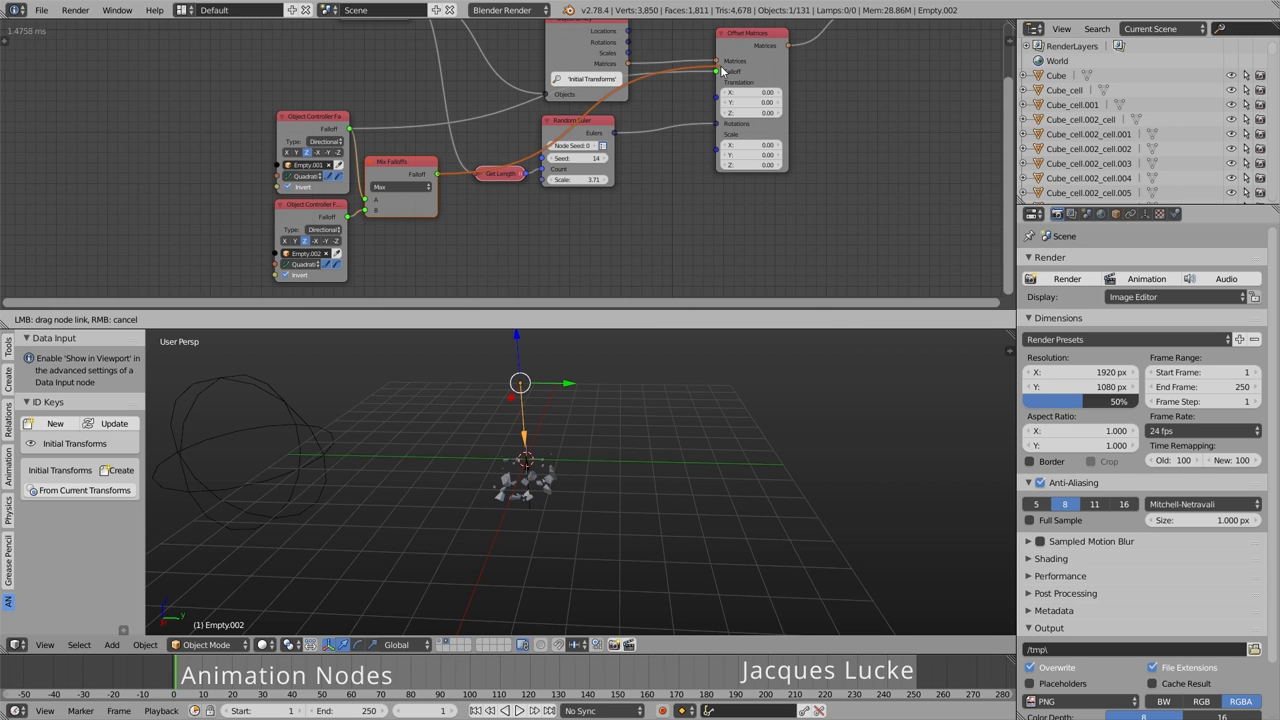
- Switch the Mix Falloffs mode to Min and move Empty.001 to a new height along Z
click(383, 187)
click(398, 146)
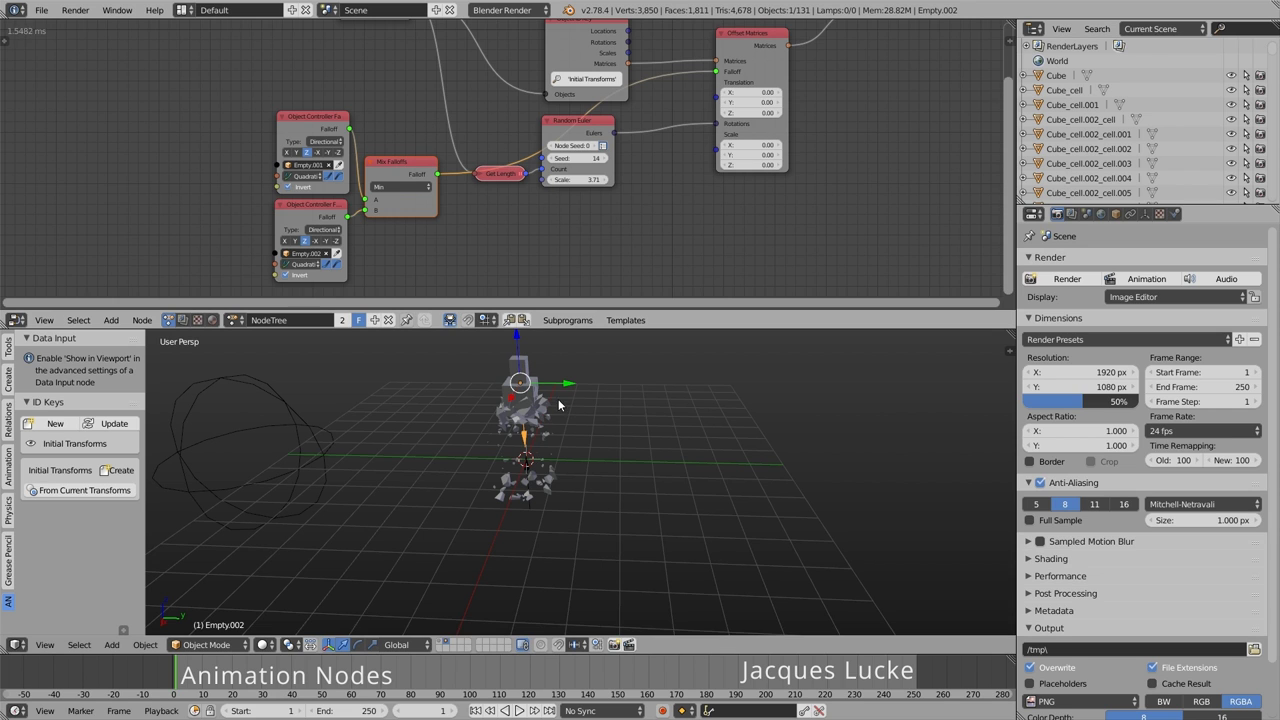
right_click(530, 497)
right_click(530, 511)
middle_drag(548, 532, 527, 470)
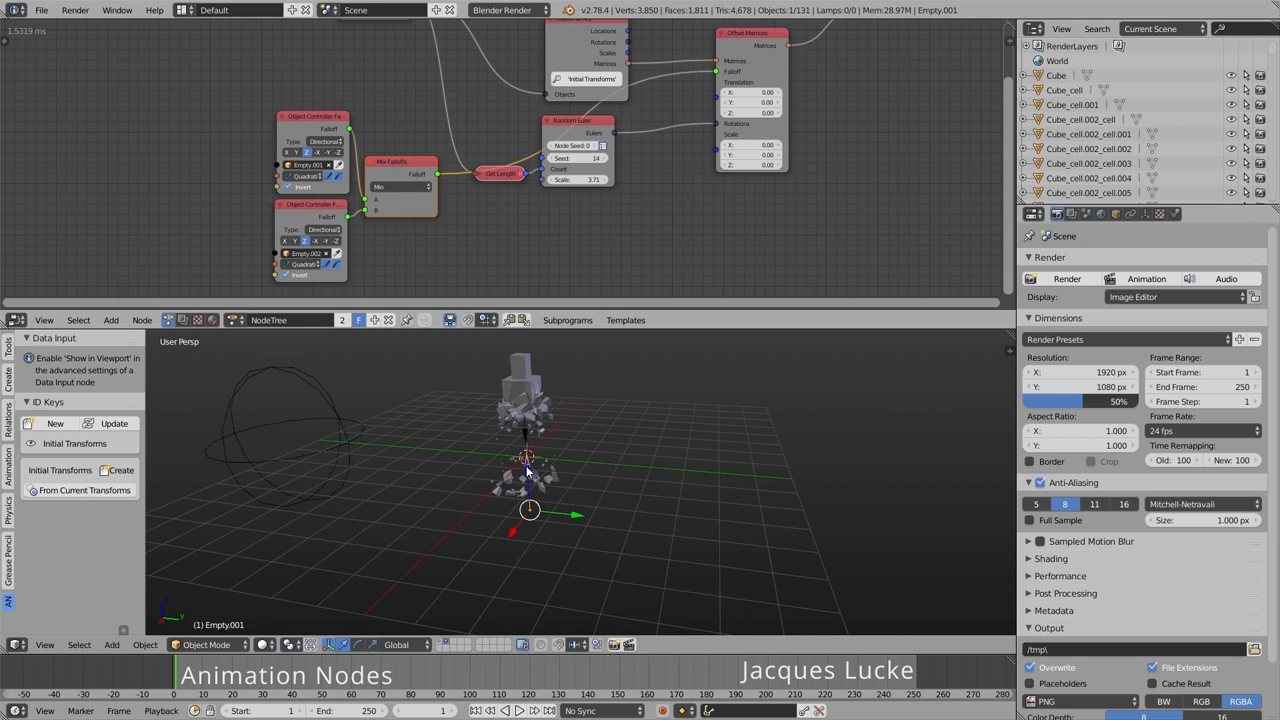
key(g)
key(z)
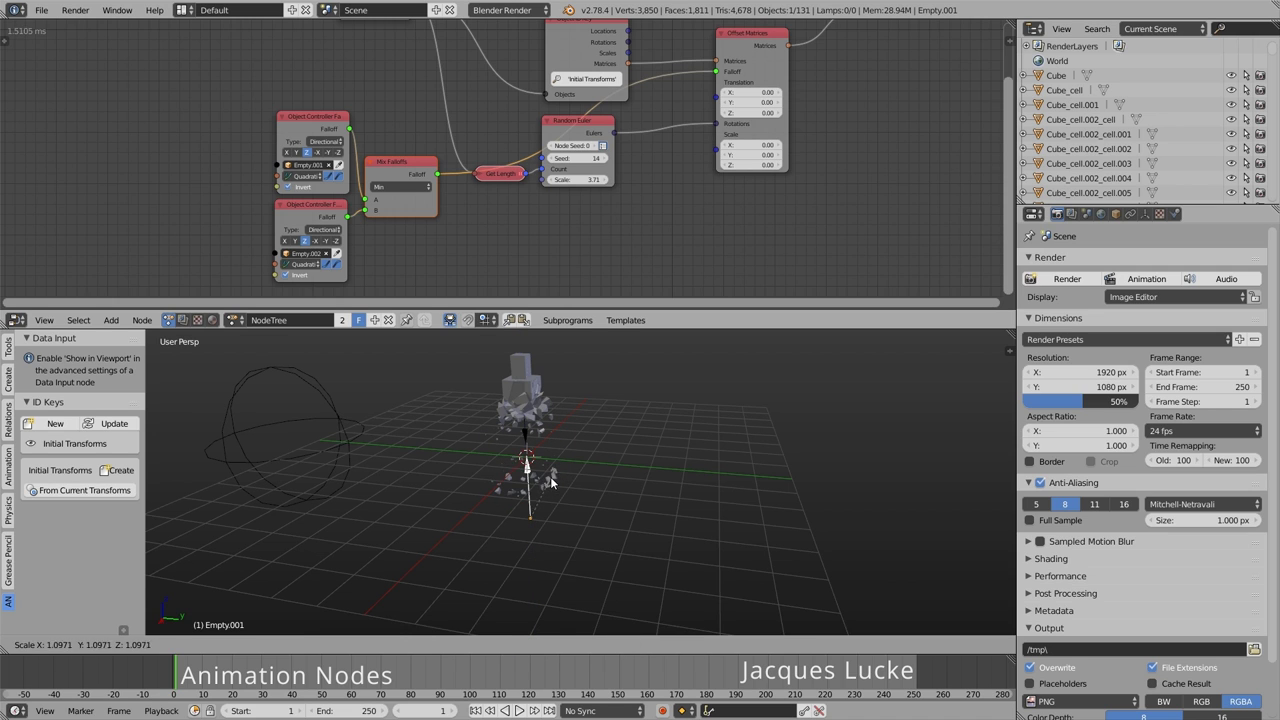
click(532, 448)
- Raise Empty.002 along Z, then reposition the empty freely
right_click(525, 440)
key(g)
key(z)
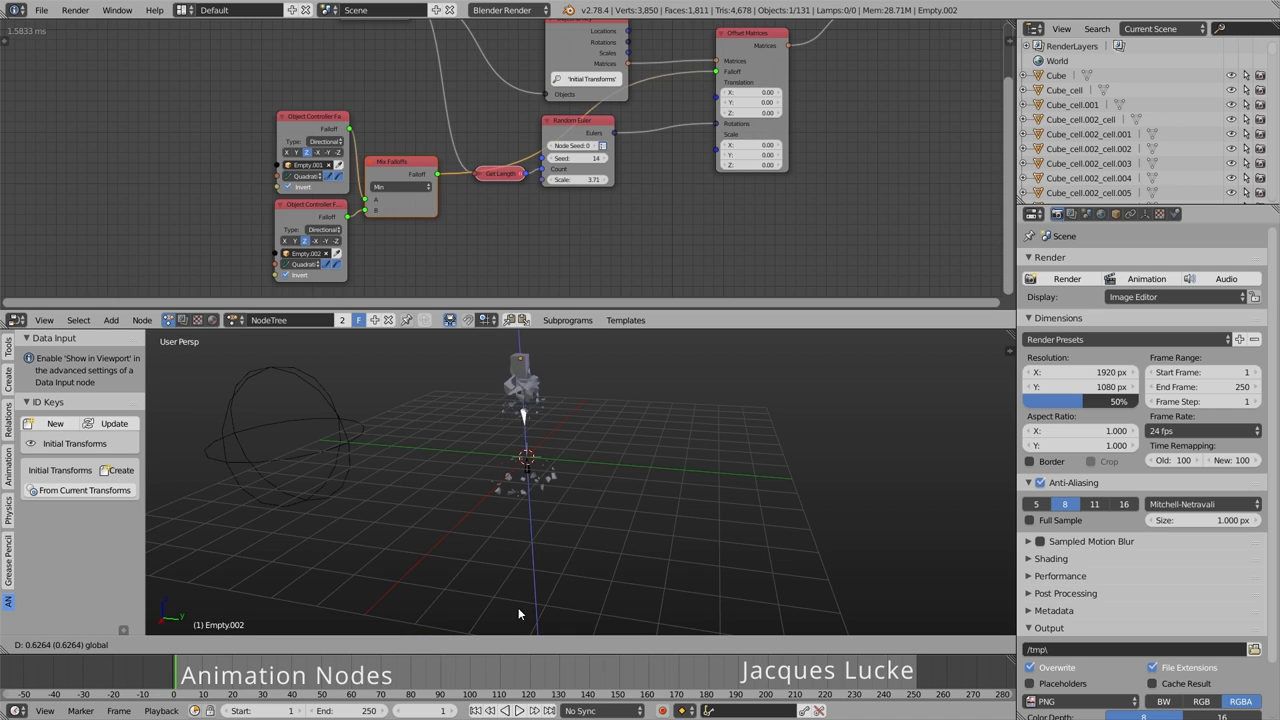
click(520, 338)
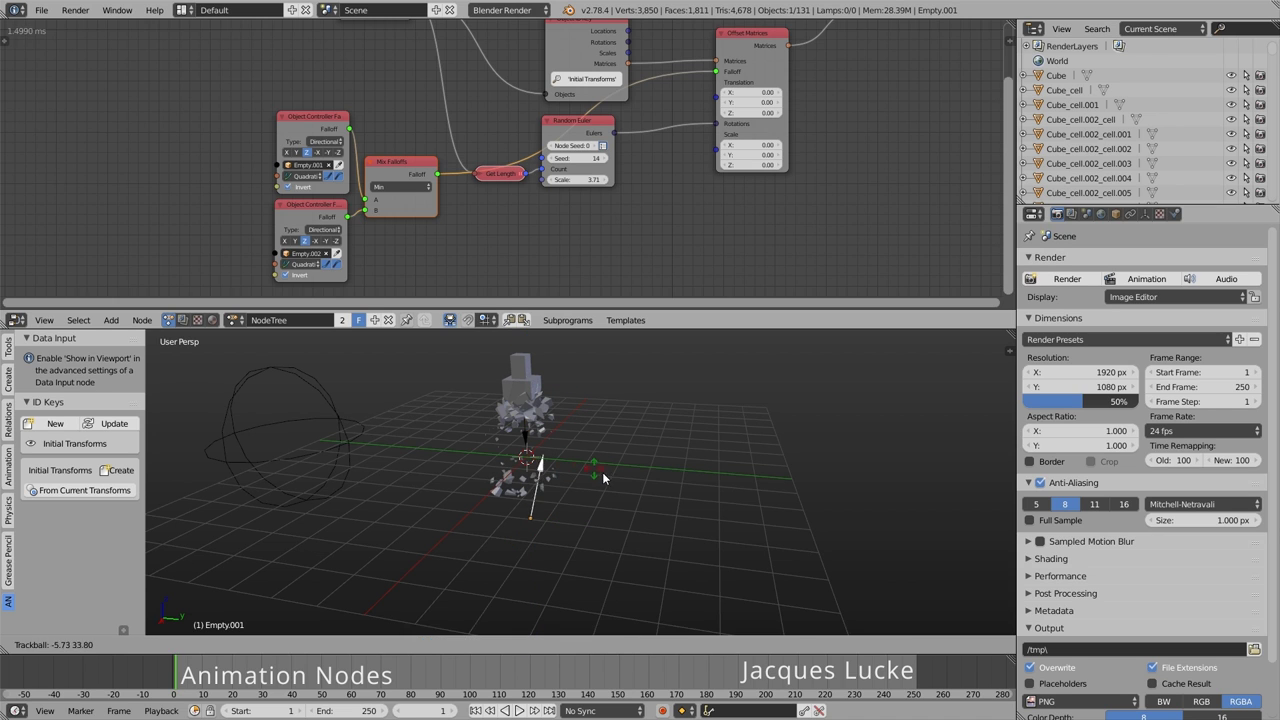
key(g)
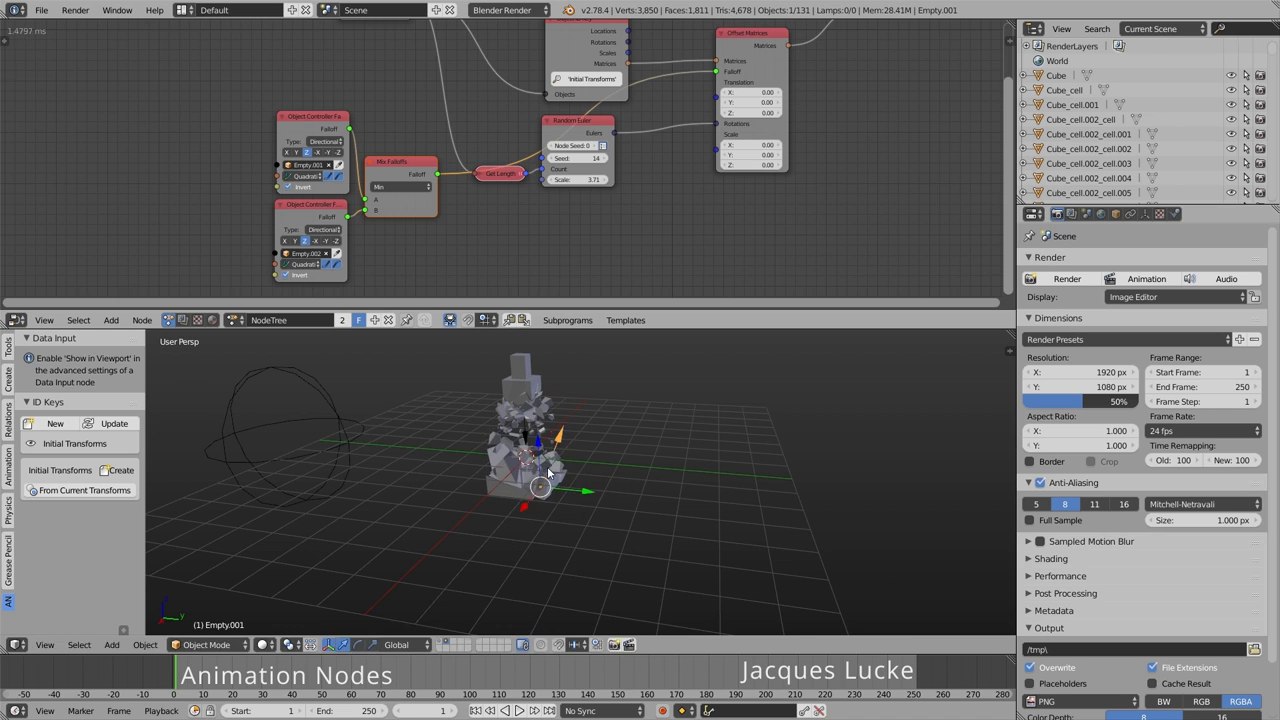
click(628, 459)
- Move Empty.001 to a new position so the pieces between the empties scatter
right_click(540, 435)
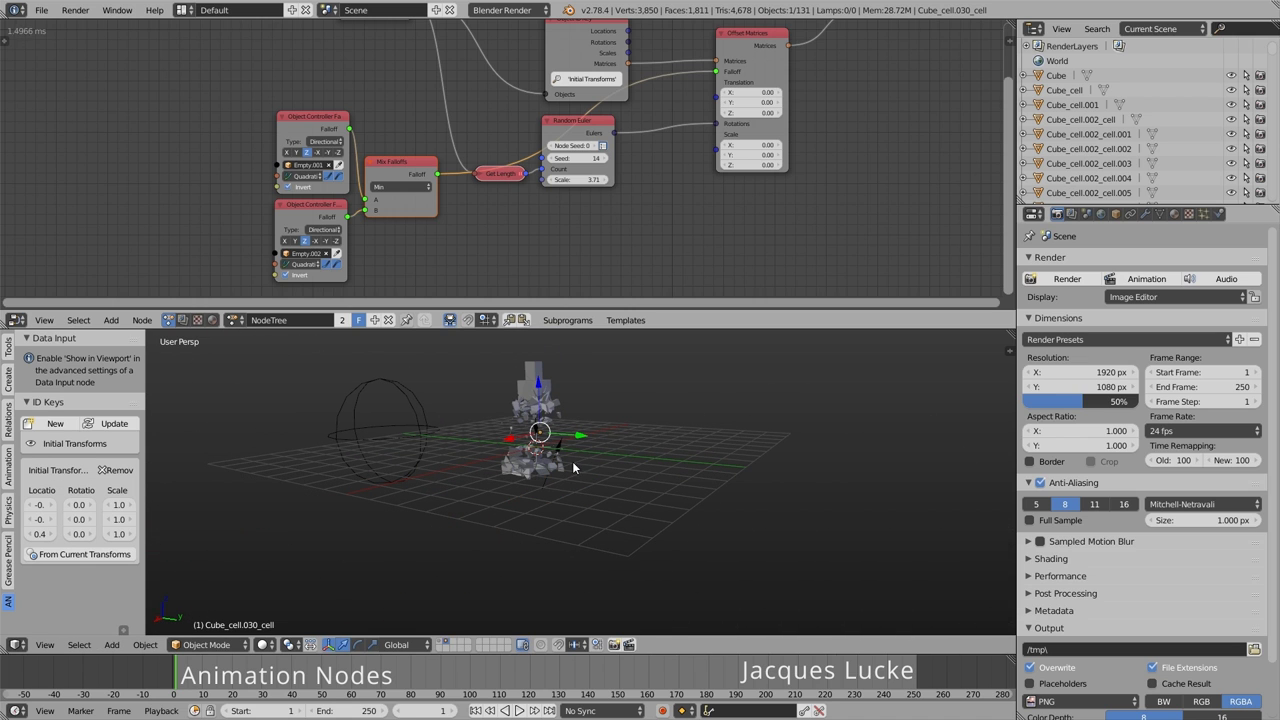
right_click(561, 438)
key(g)
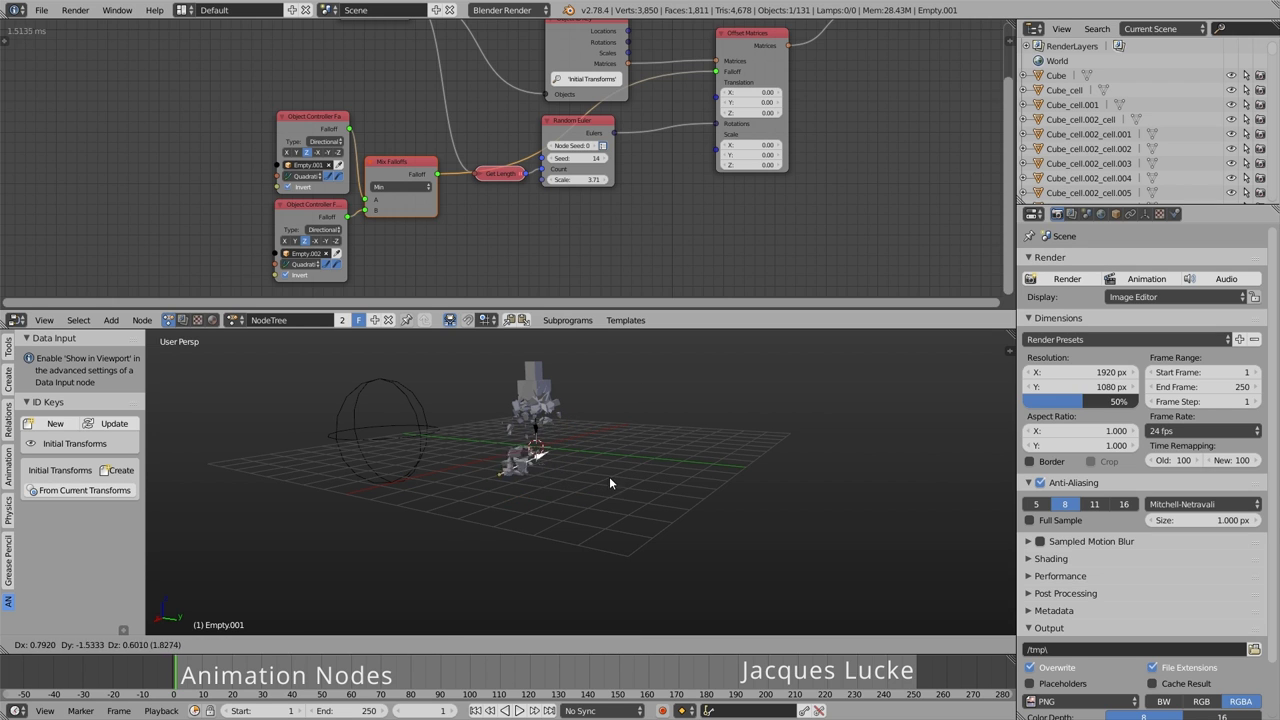
click(630, 464)
- Show the whole node tree in a full-screen node editor
middle_drag(532, 183, 520, 235)
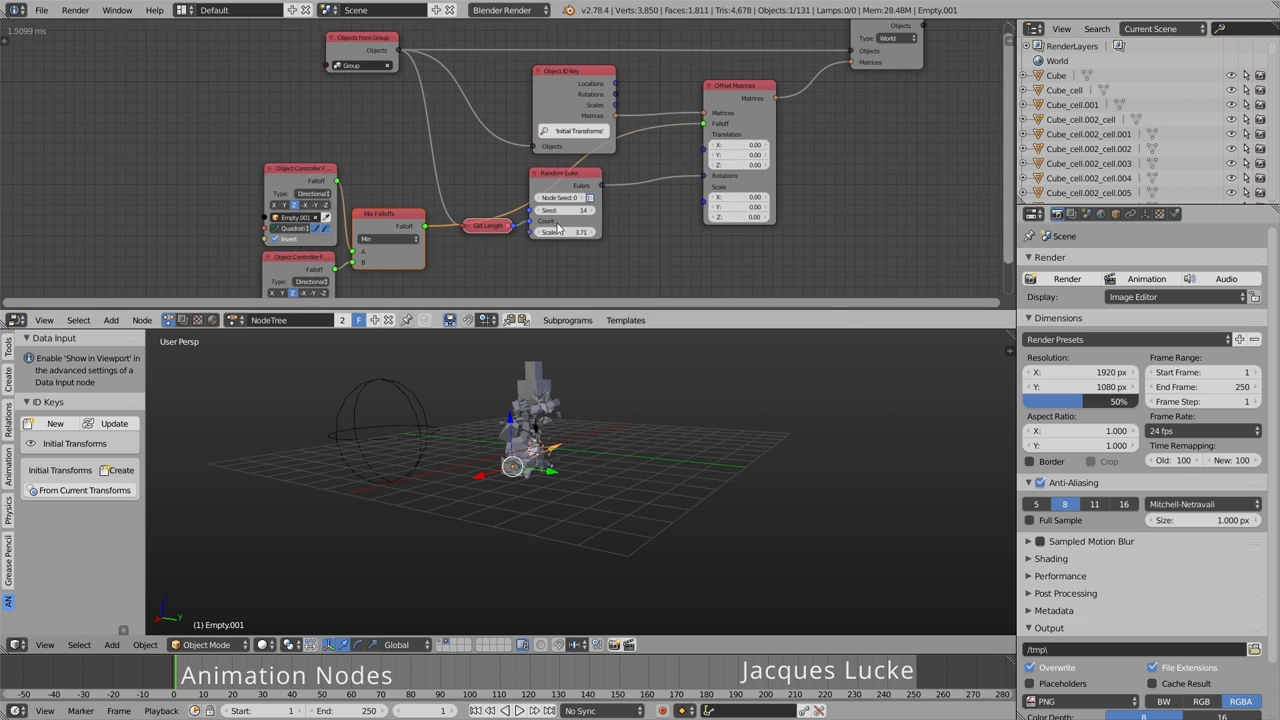
key(ctrl+Up)
scroll(648, 353, up, 3)
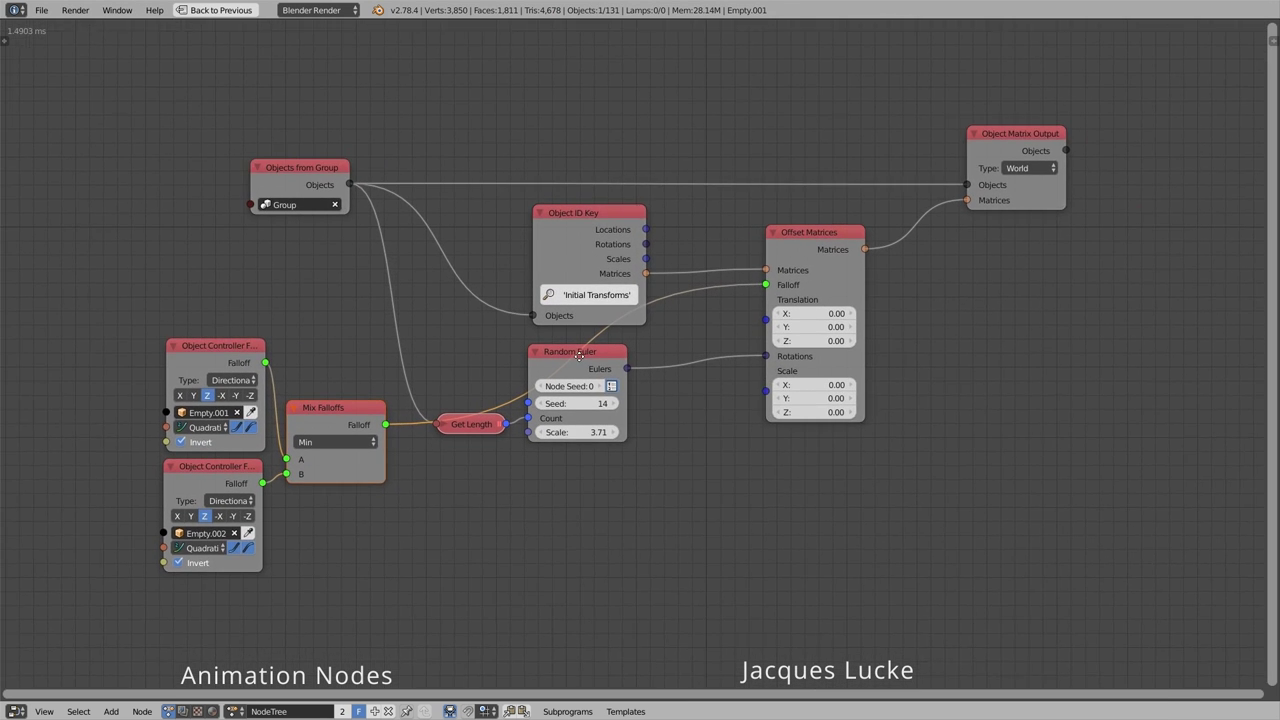